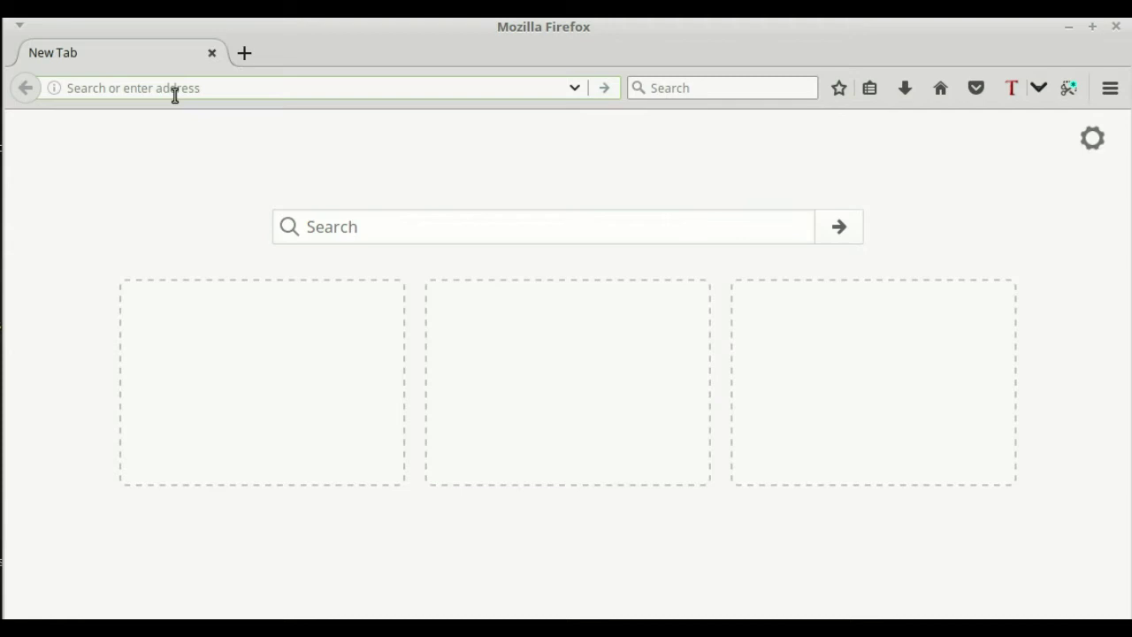
Open the WordPress admin area at electroramos.asesorenweb.com/blog/wp-admin
{"action": "type", "text": "electro"}
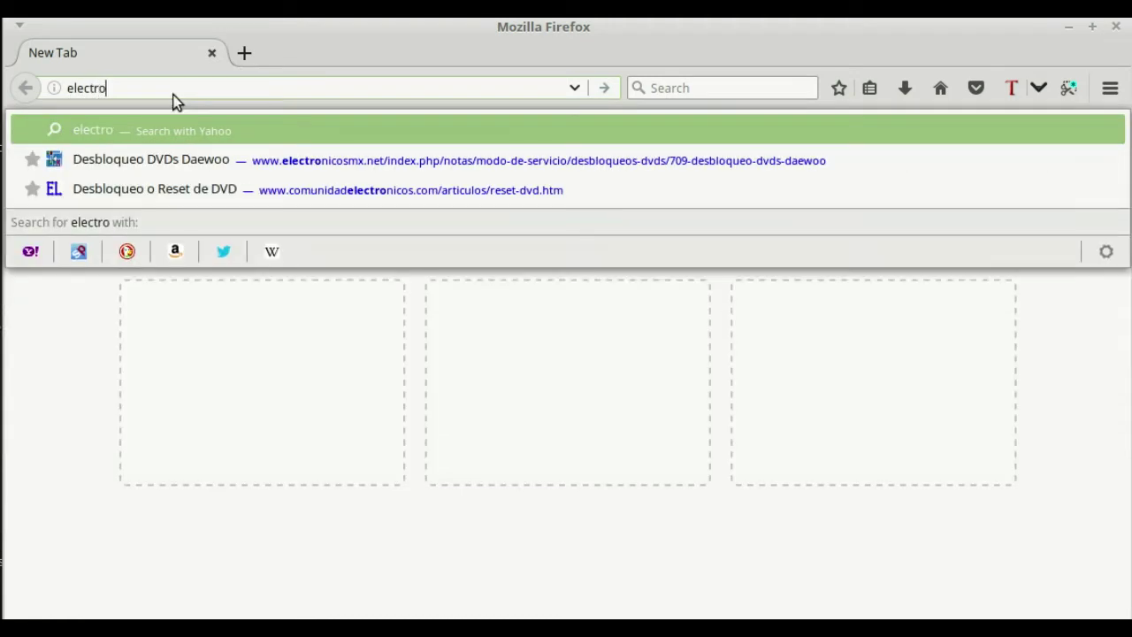
{"action": "type", "text": "ramos."}
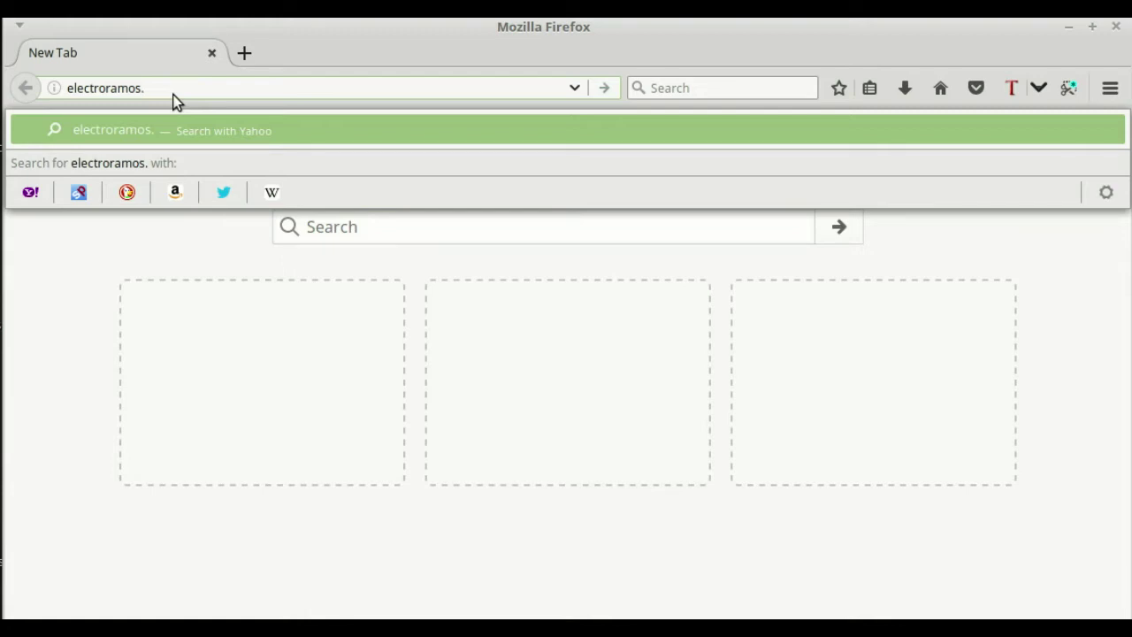
{"action": "type", "text": "asesorenweb.com/blog"}
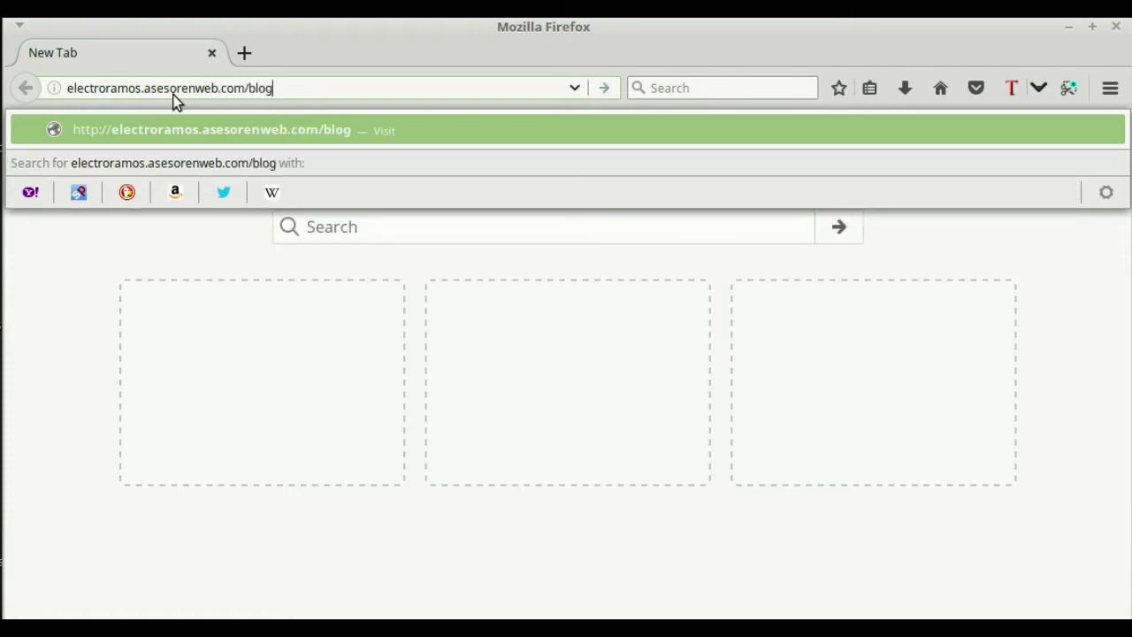
{"action": "type", "text": "/wop"}
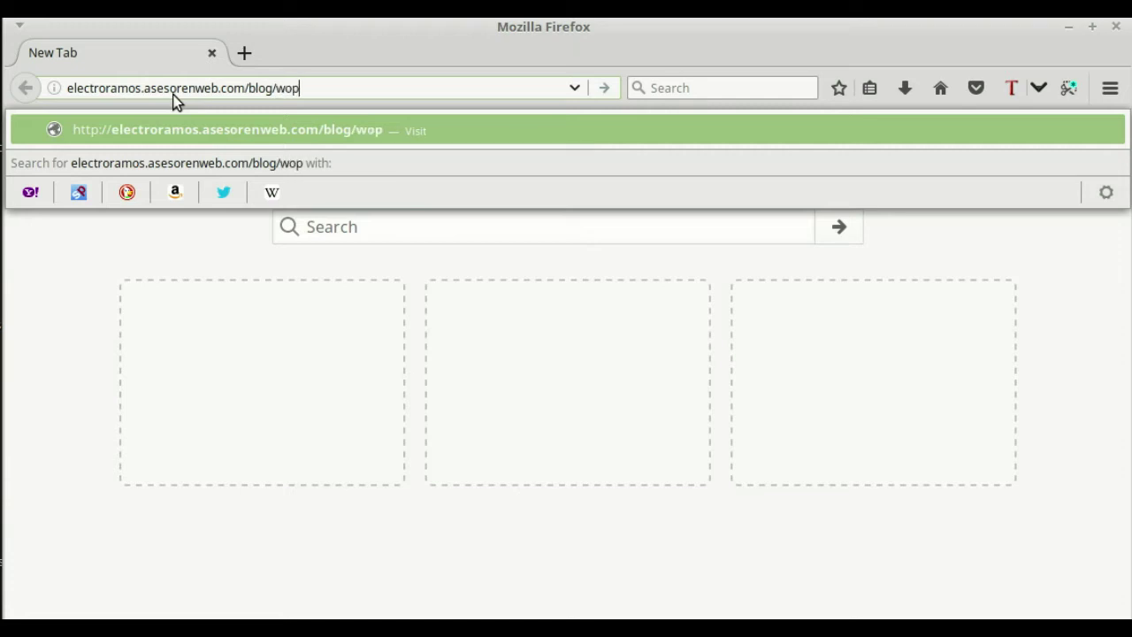
{"action": "key", "text": "BackSpace"}
{"action": "key", "text": "BackSpace"}
{"action": "type", "text": "p-admin"}
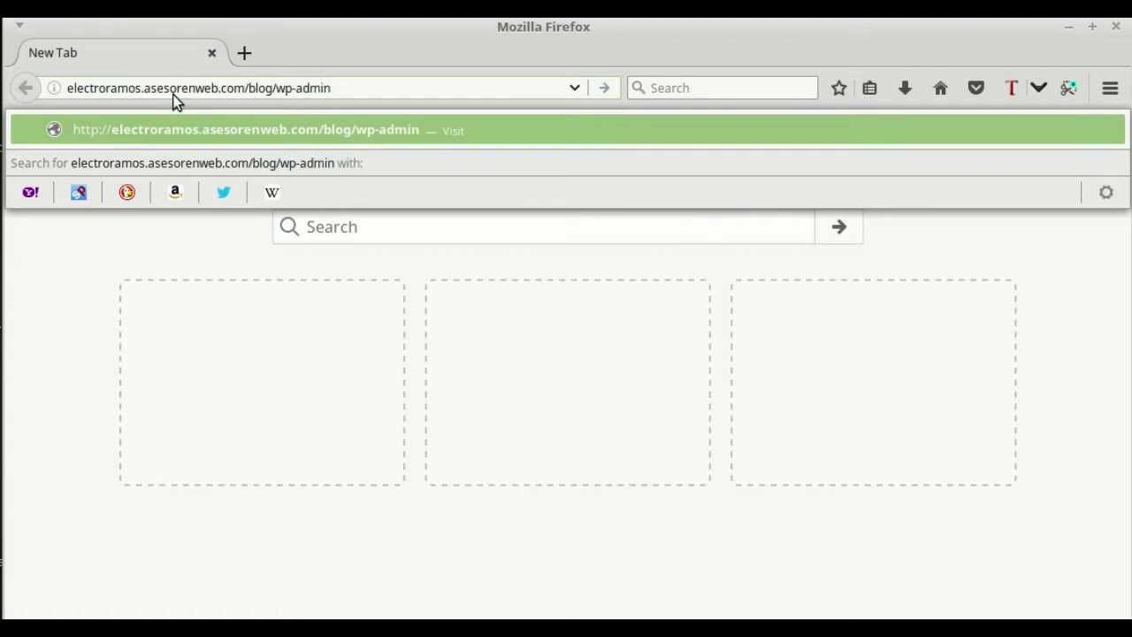
{"action": "key", "text": "Return"}
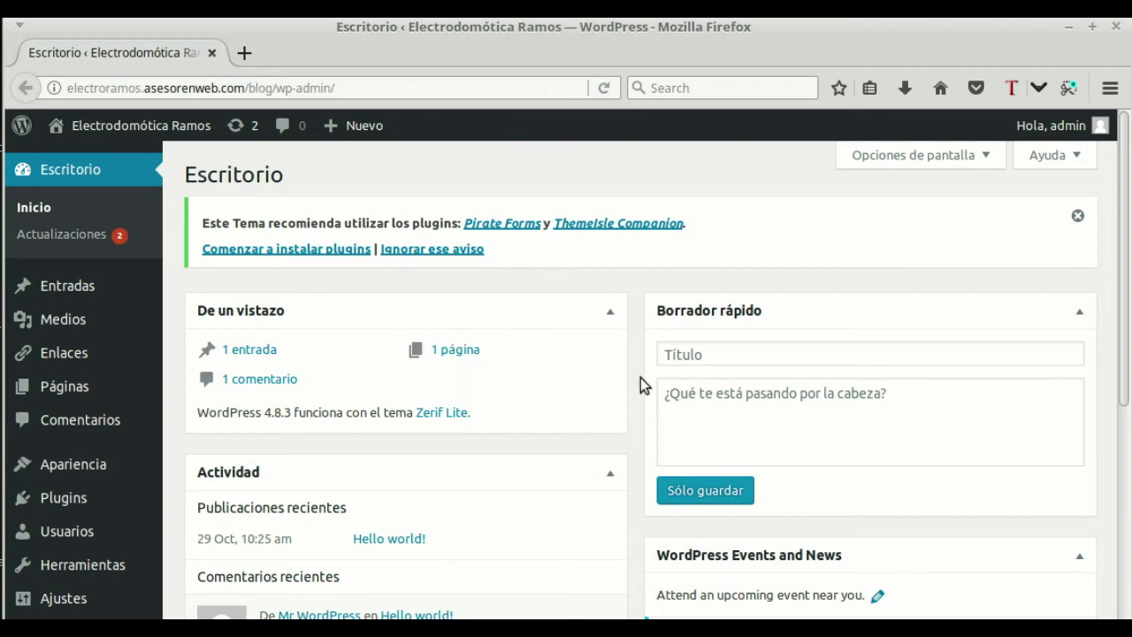
Select all themes with available updates in the WordPress updates and update them
{"action": "scroll", "coordinate": [605, 386], "scroll_direction": "down", "scroll_amount": 1}
{"action": "scroll", "coordinate": [521, 374], "scroll_direction": "up", "scroll_amount": 1}
{"action": "left_click", "coordinate": [86, 243]}
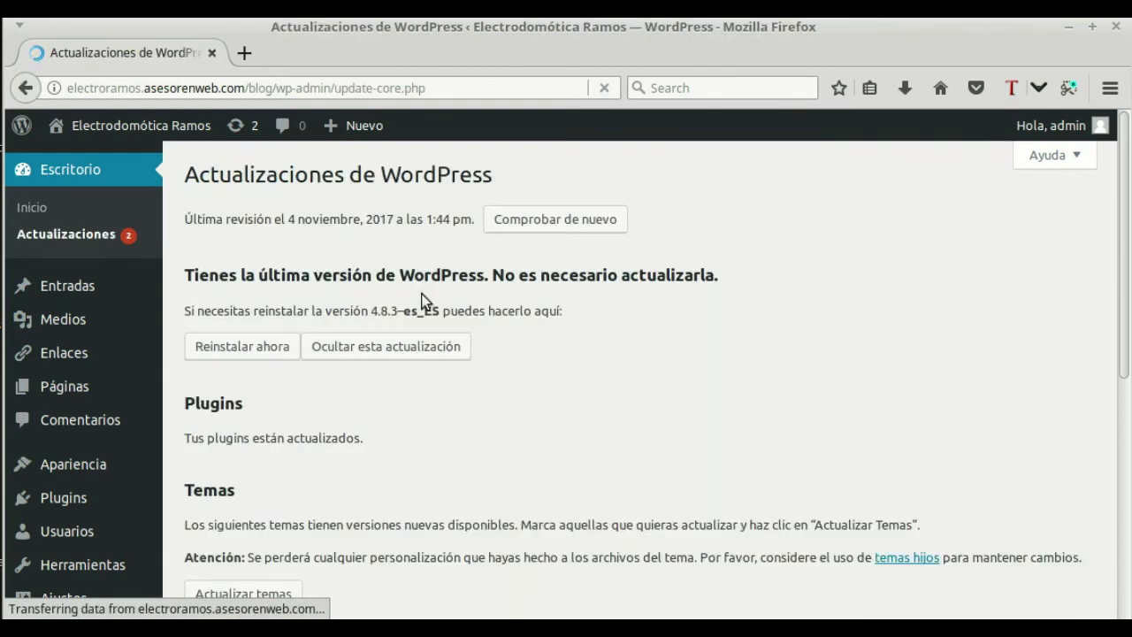
{"action": "scroll", "coordinate": [426, 327], "scroll_direction": "down", "scroll_amount": 5}
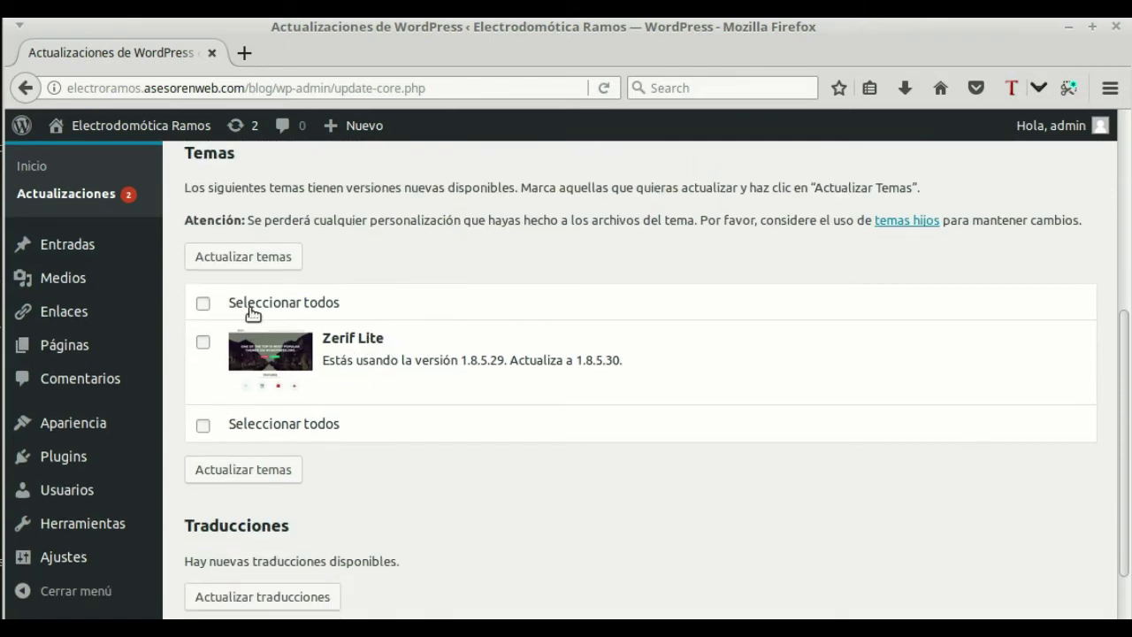
{"action": "left_click", "coordinate": [203, 303]}
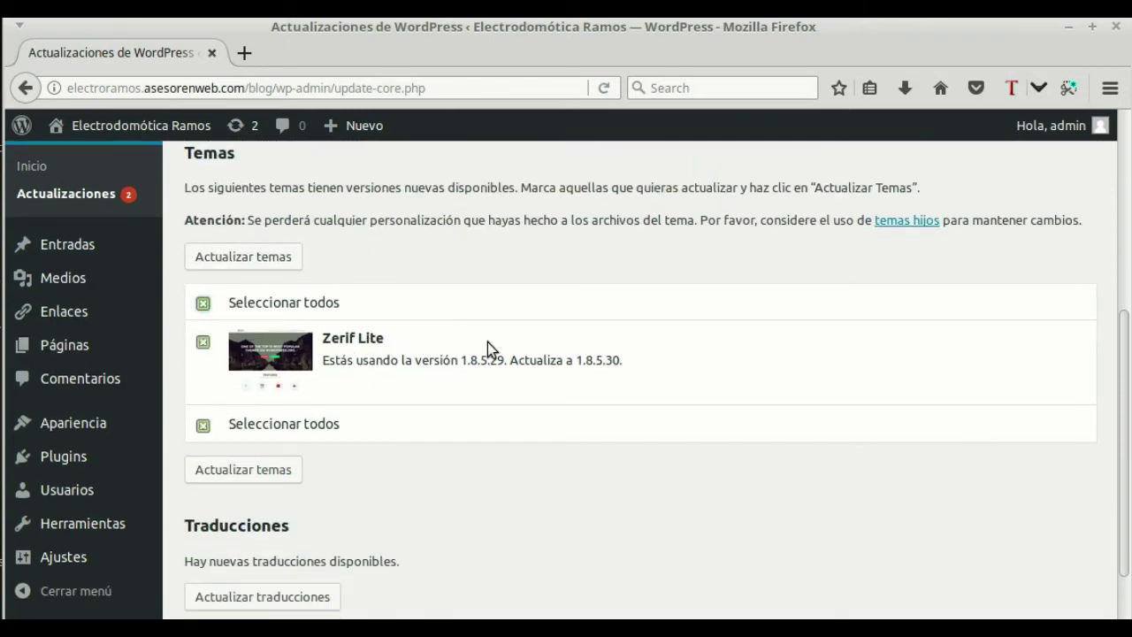
{"action": "left_click", "coordinate": [262, 471]}
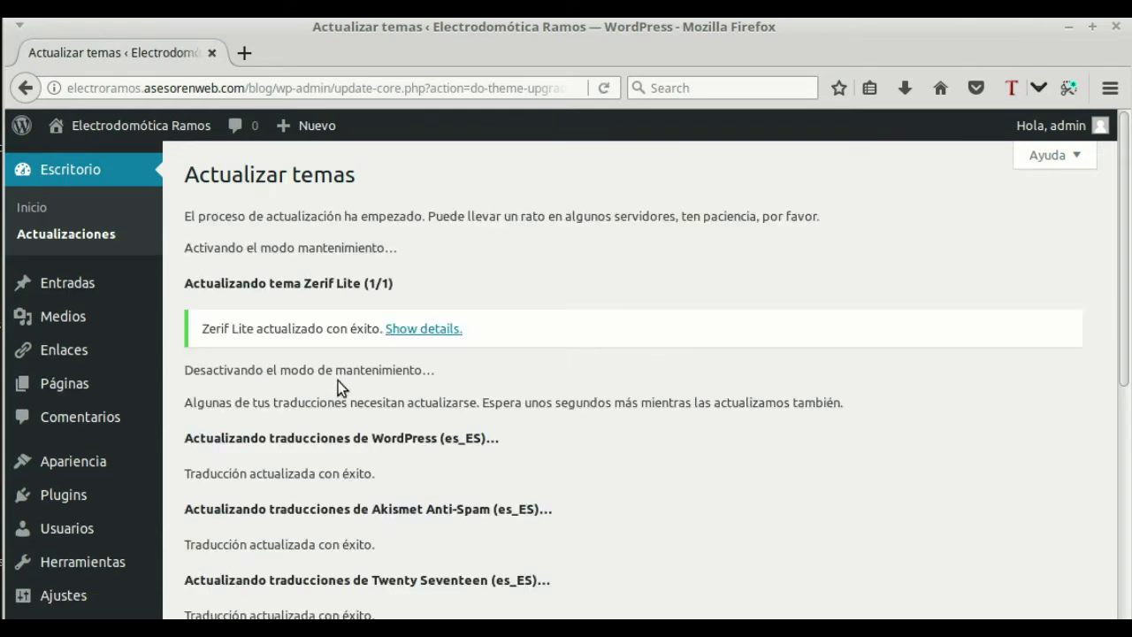
Search for new plugins to add with the keyword "child theme"
{"action": "mouse_move", "coordinate": [77, 499]}
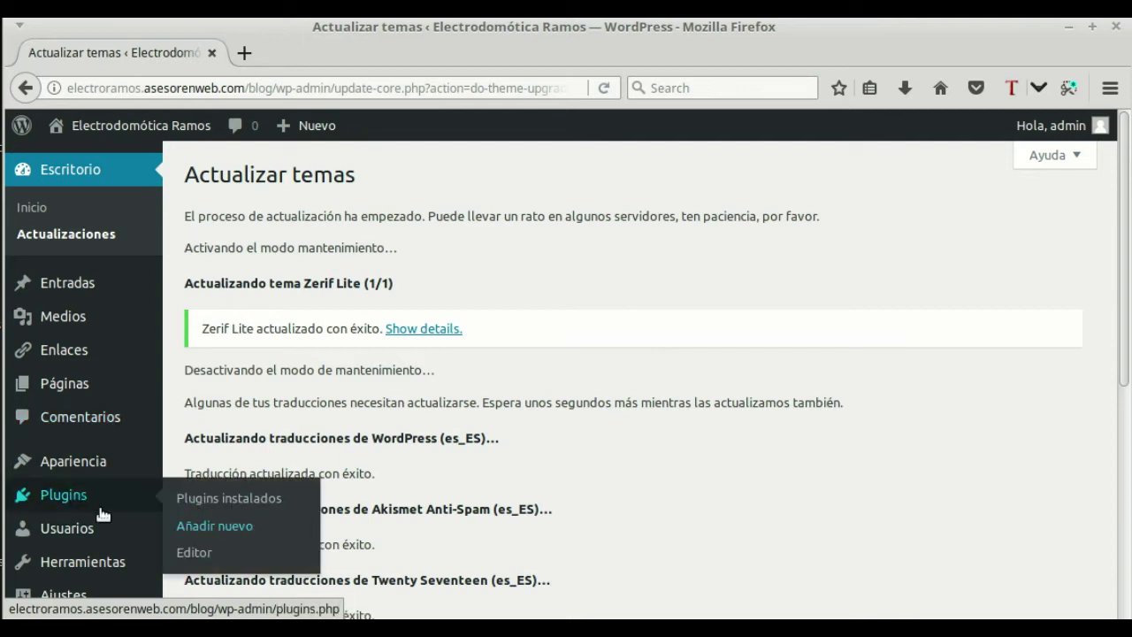
{"action": "left_click", "coordinate": [246, 529]}
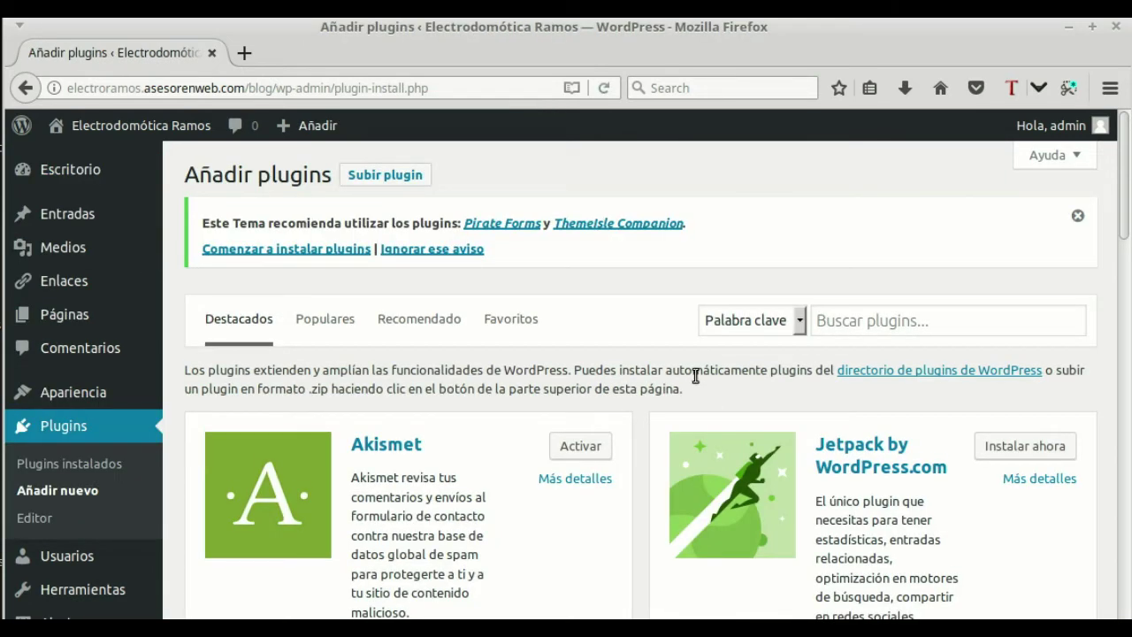
{"action": "scroll", "coordinate": [695, 375], "scroll_direction": "down", "scroll_amount": 2}
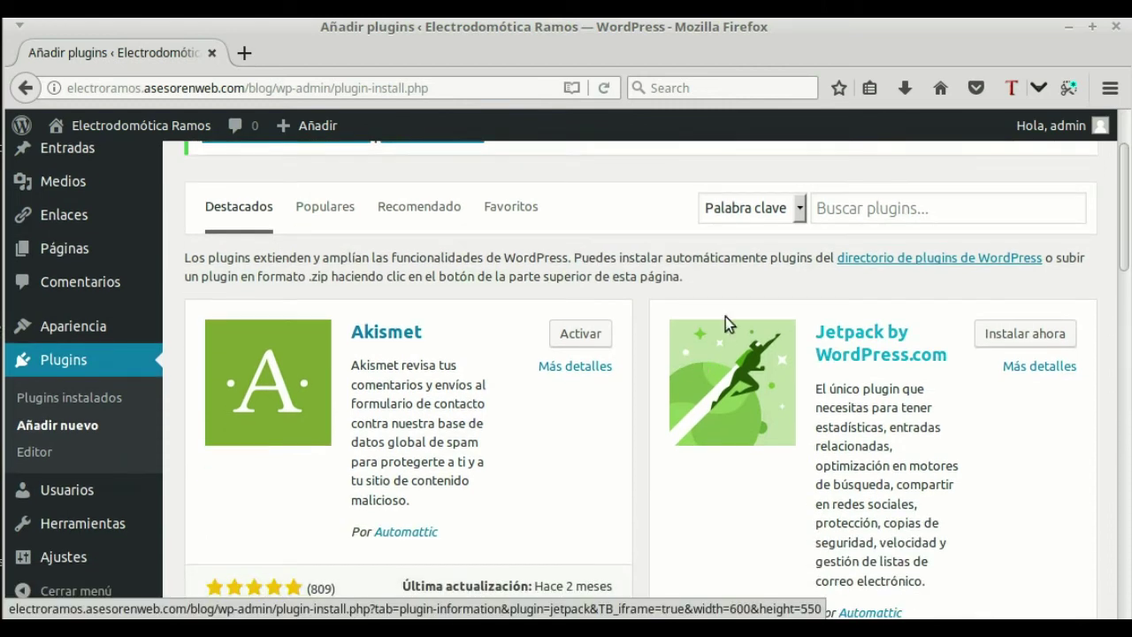
{"action": "scroll", "coordinate": [728, 324], "scroll_direction": "up", "scroll_amount": 2}
{"action": "left_click", "coordinate": [954, 330]}
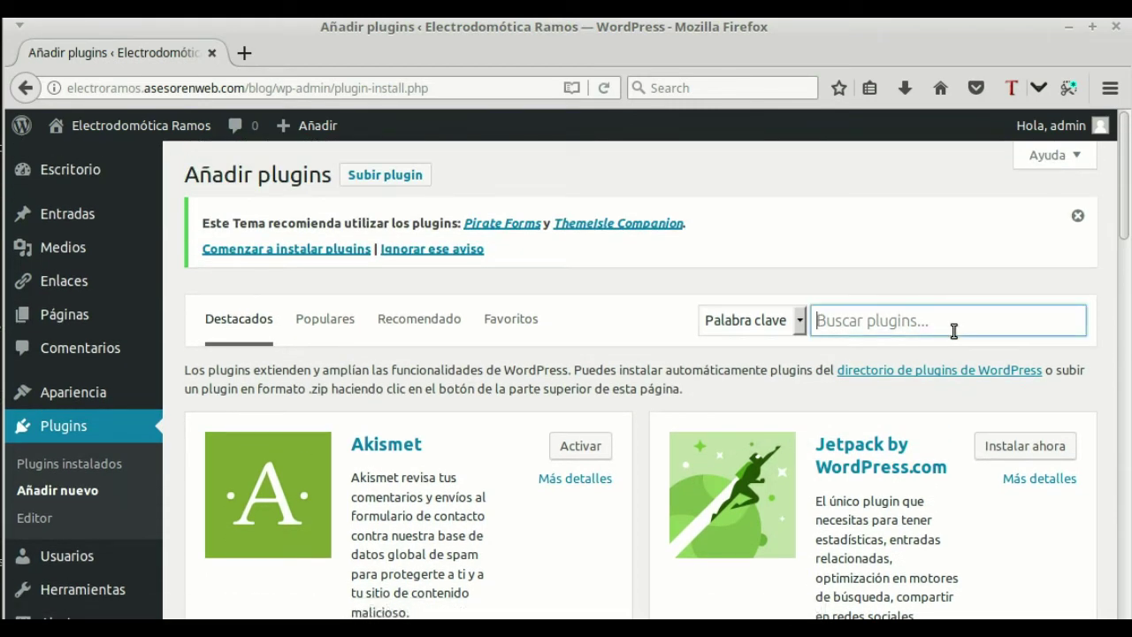
{"action": "type", "text": "chi"}
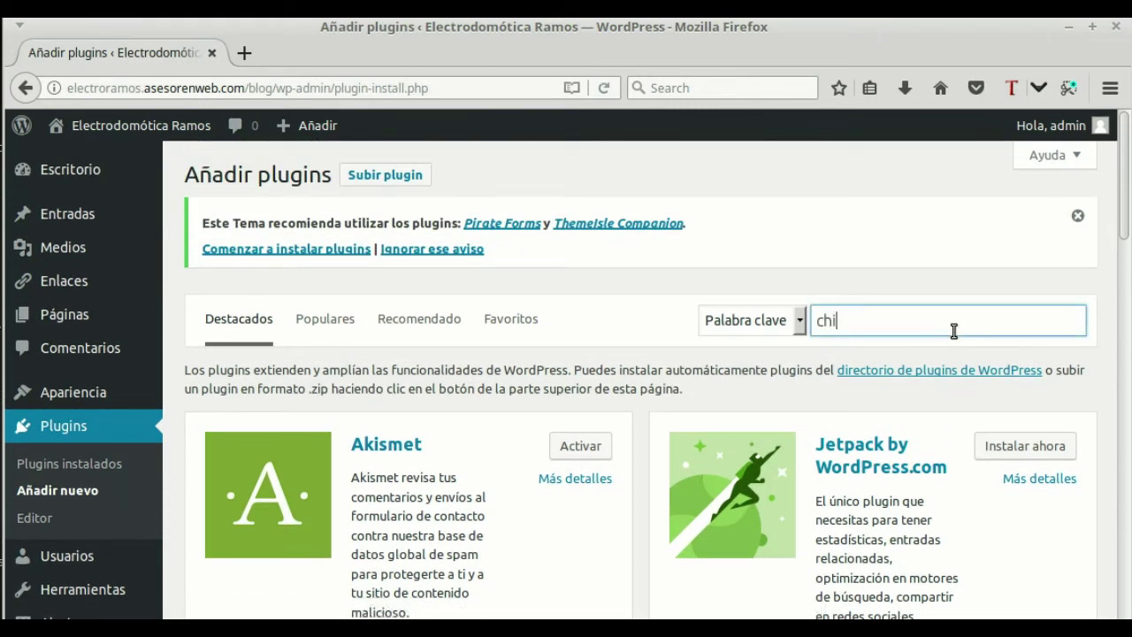
{"action": "type", "text": "ld theme"}
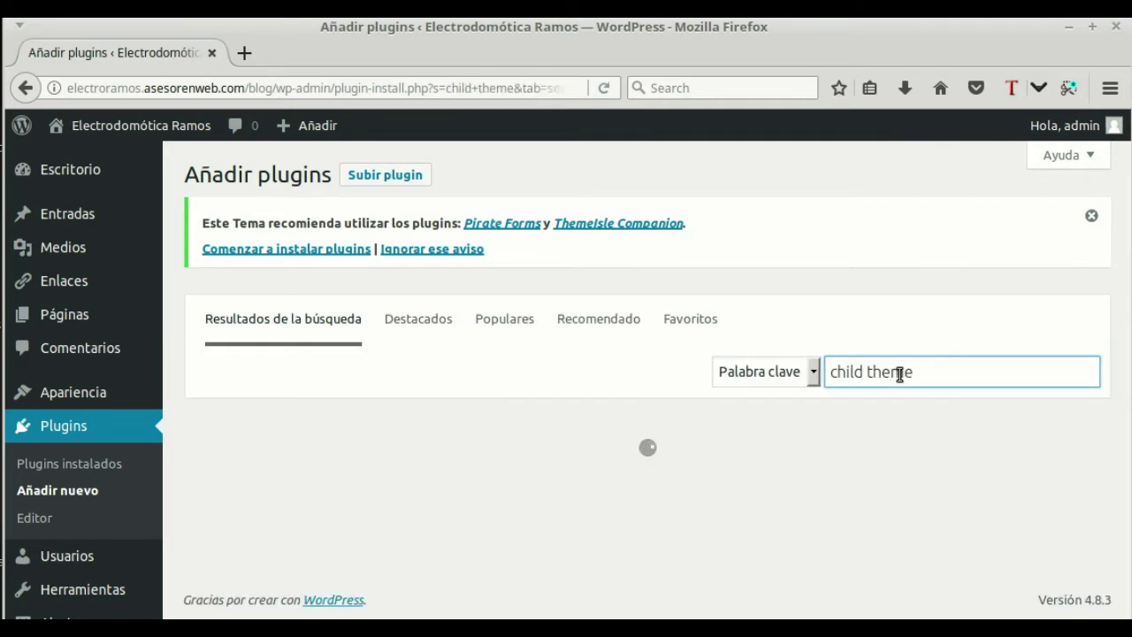
Look through the found plugins, and install and activate Child Theme Configurator by Lilaea Media
{"action": "scroll", "coordinate": [468, 442], "scroll_direction": "down", "scroll_amount": 2}
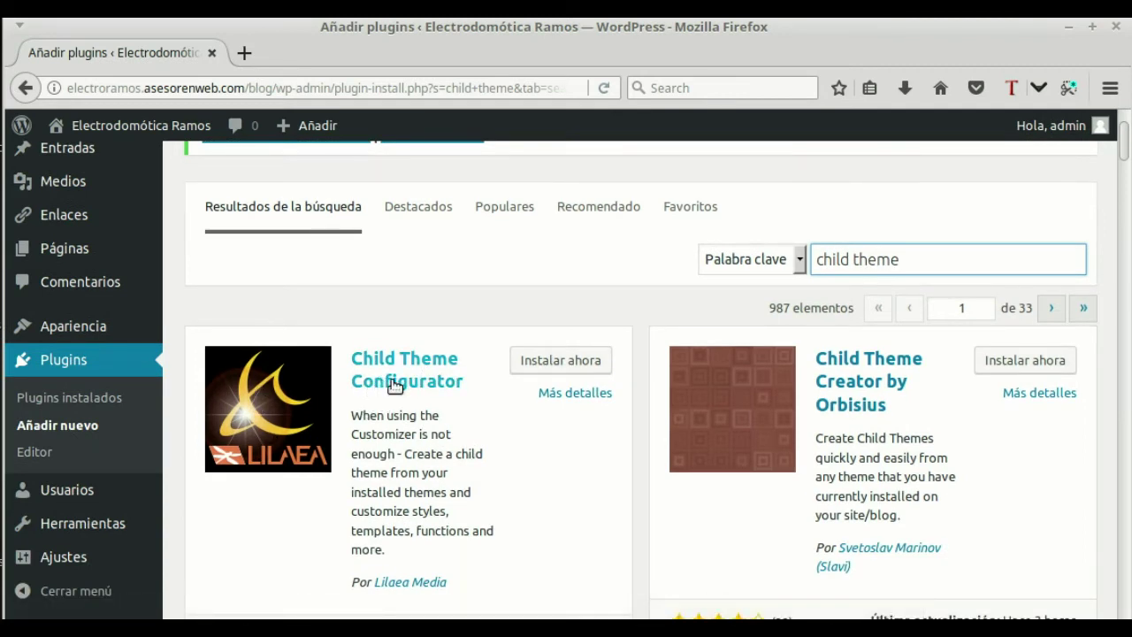
{"action": "scroll", "coordinate": [528, 454], "scroll_direction": "down", "scroll_amount": 6}
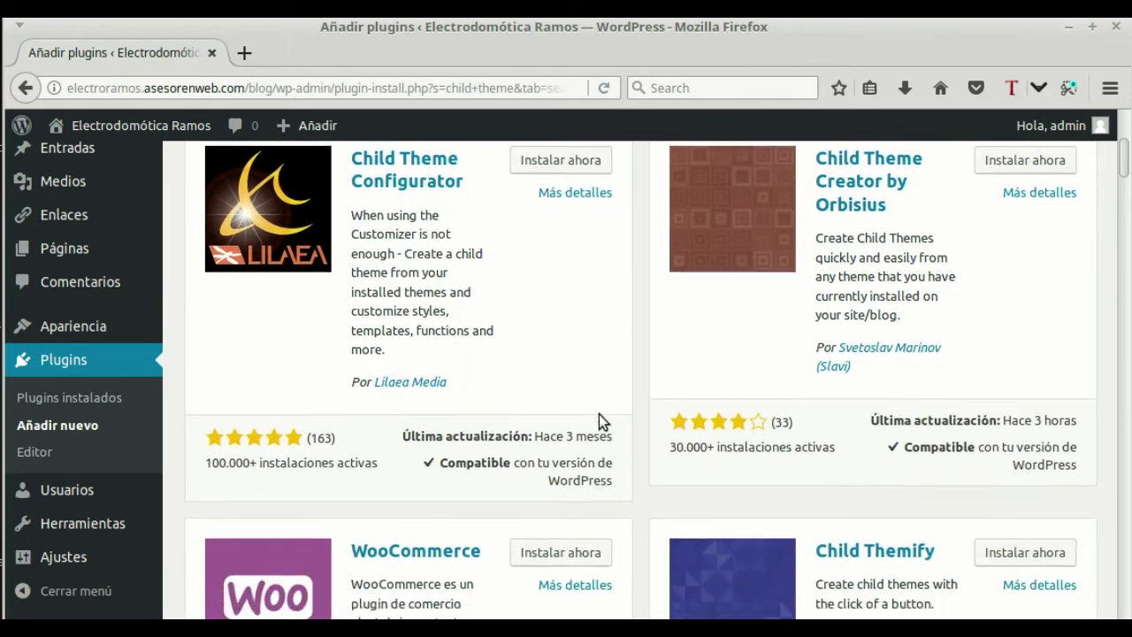
{"action": "scroll", "coordinate": [476, 395], "scroll_direction": "down", "scroll_amount": 3}
{"action": "scroll", "coordinate": [566, 394], "scroll_direction": "down", "scroll_amount": 3}
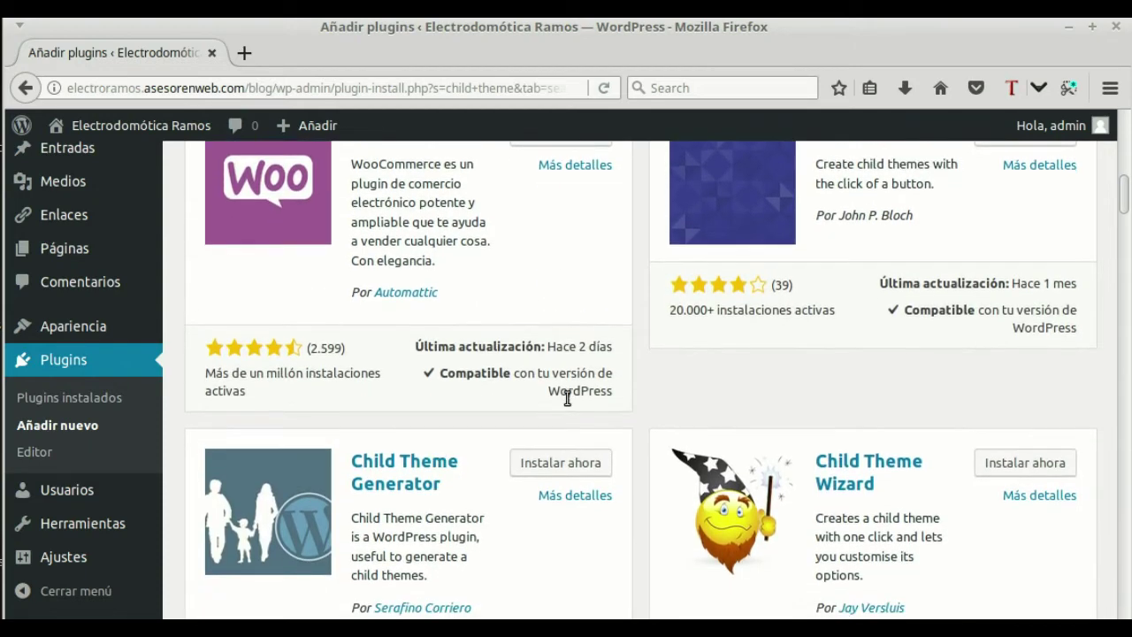
{"action": "scroll", "coordinate": [548, 430], "scroll_direction": "up", "scroll_amount": 12}
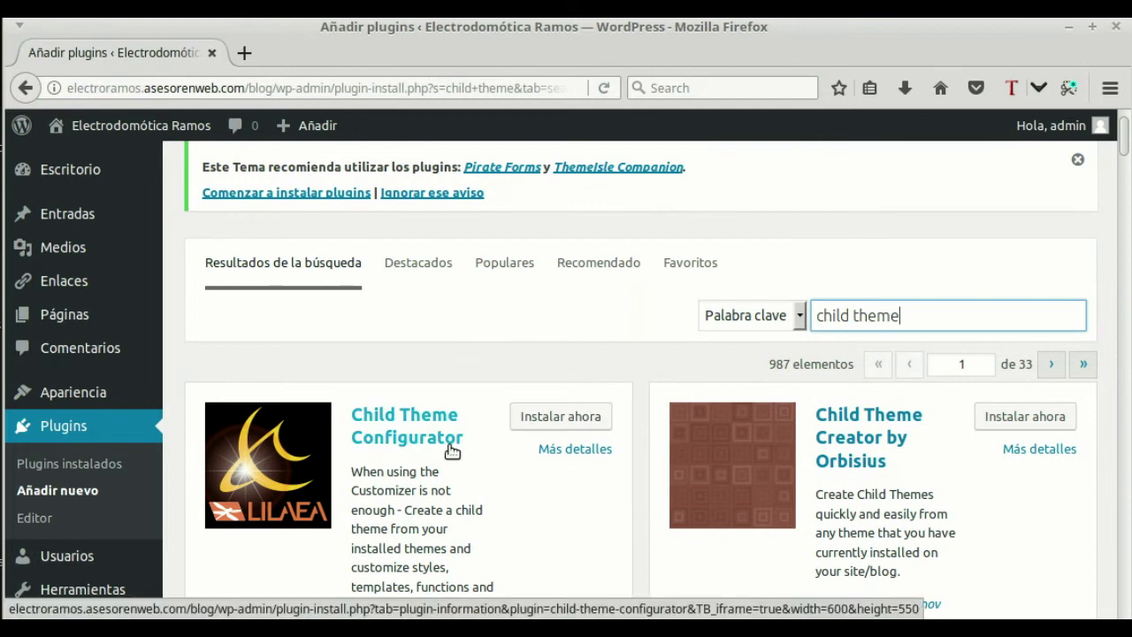
{"action": "scroll", "coordinate": [508, 477], "scroll_direction": "down", "scroll_amount": 1}
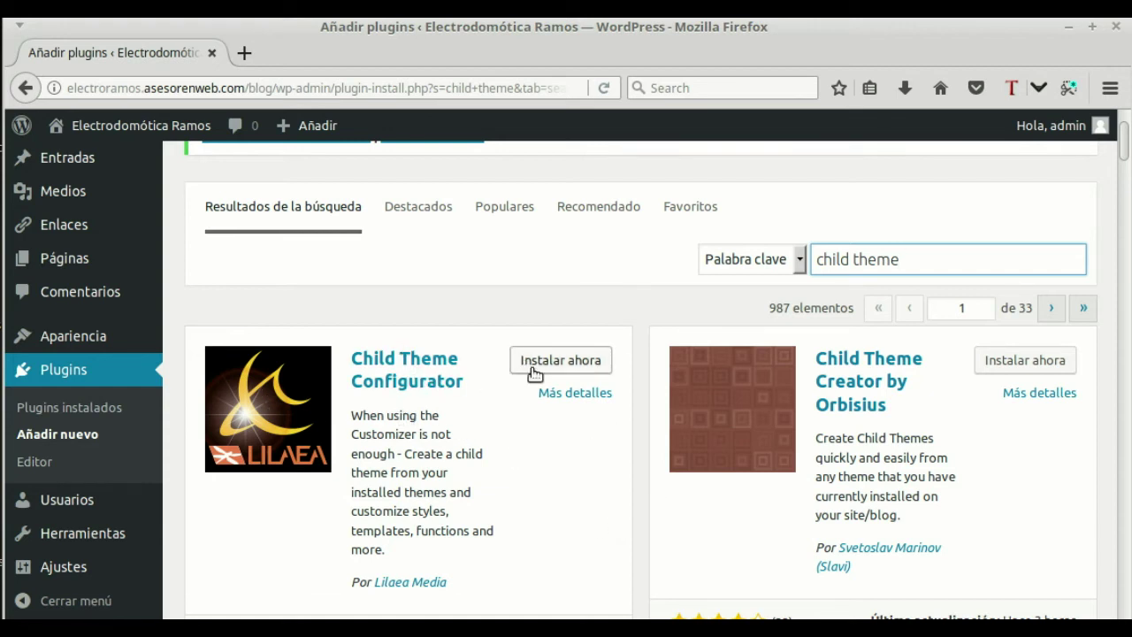
{"action": "left_click", "coordinate": [580, 364]}
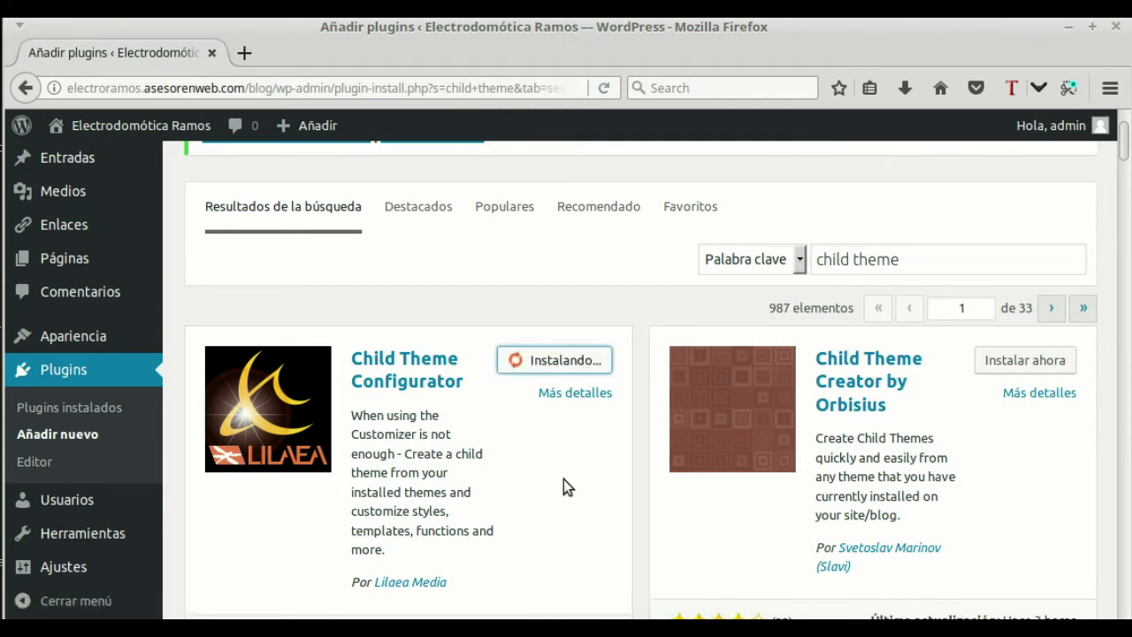
{"action": "scroll", "coordinate": [505, 502], "scroll_direction": "down", "scroll_amount": 1}
{"action": "left_click", "coordinate": [570, 303]}
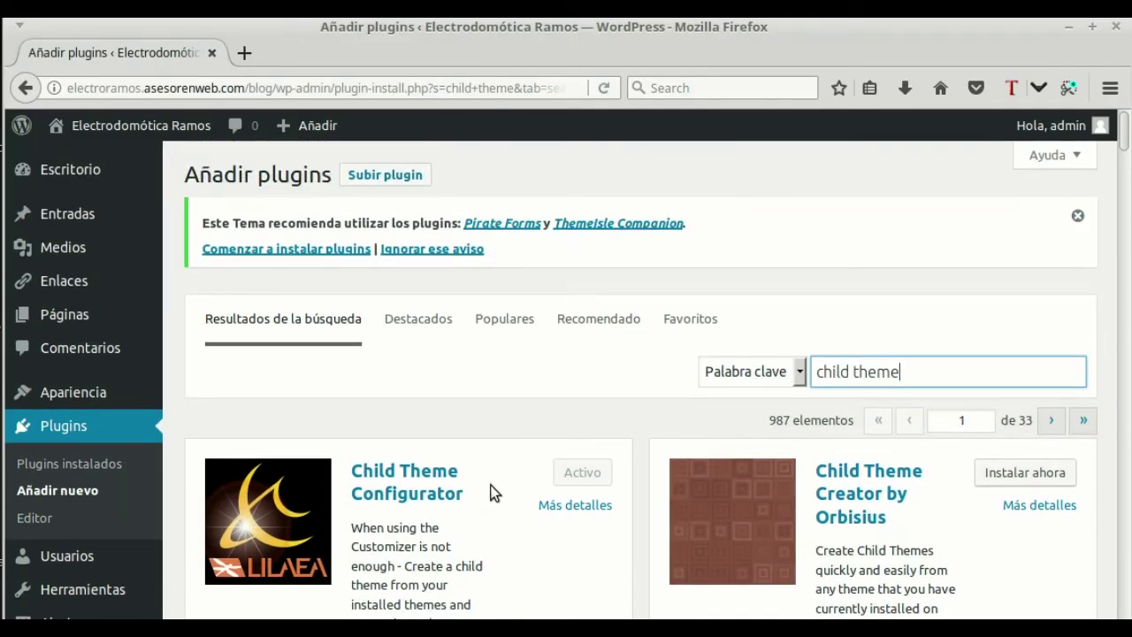
Open the Child Themes tool of the Child Theme Configurator plugin
{"action": "mouse_move", "coordinate": [68, 557]}
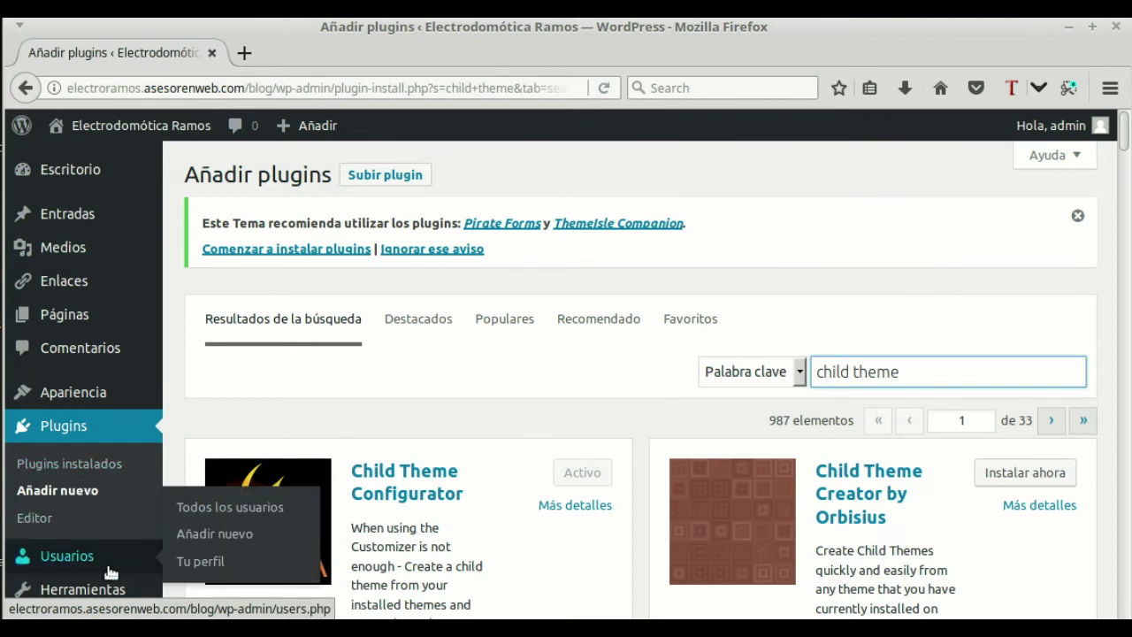
{"action": "scroll", "coordinate": [70, 556], "scroll_direction": "down", "scroll_amount": 1}
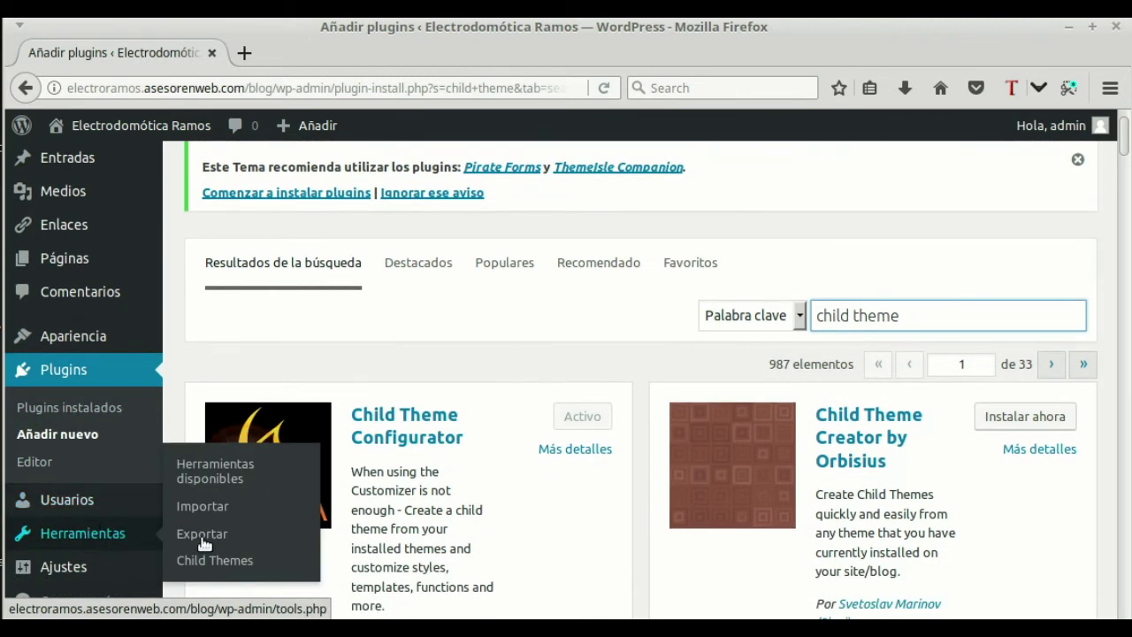
{"action": "left_click", "coordinate": [222, 562]}
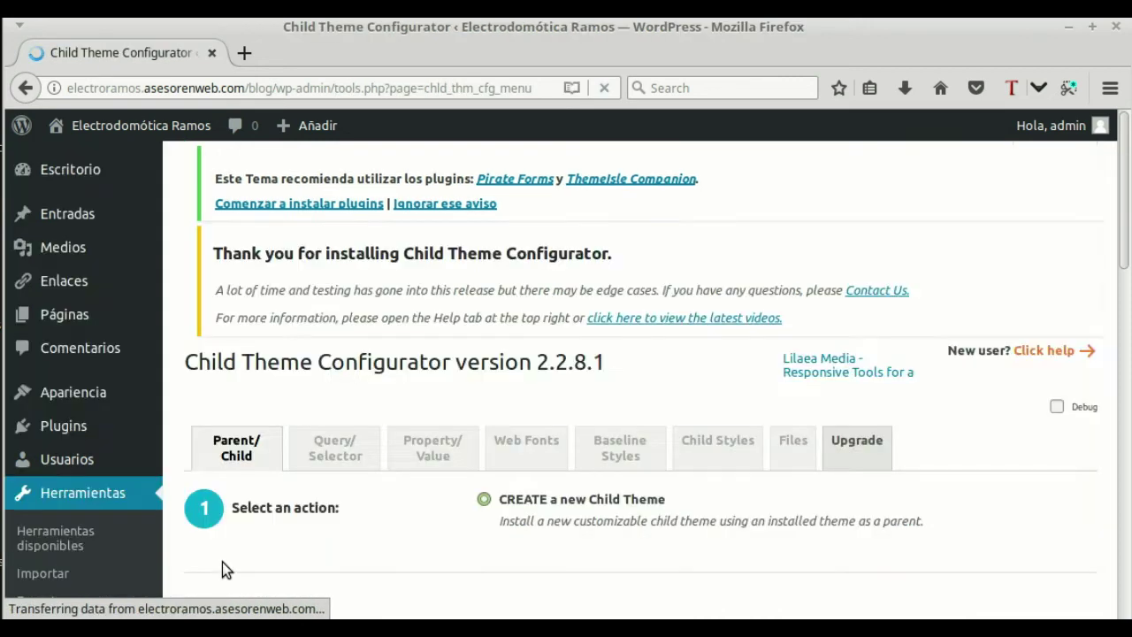
Analyze Zerif Lite as the parent theme for creating a new child theme
{"action": "scroll", "coordinate": [530, 389], "scroll_direction": "down", "scroll_amount": 1}
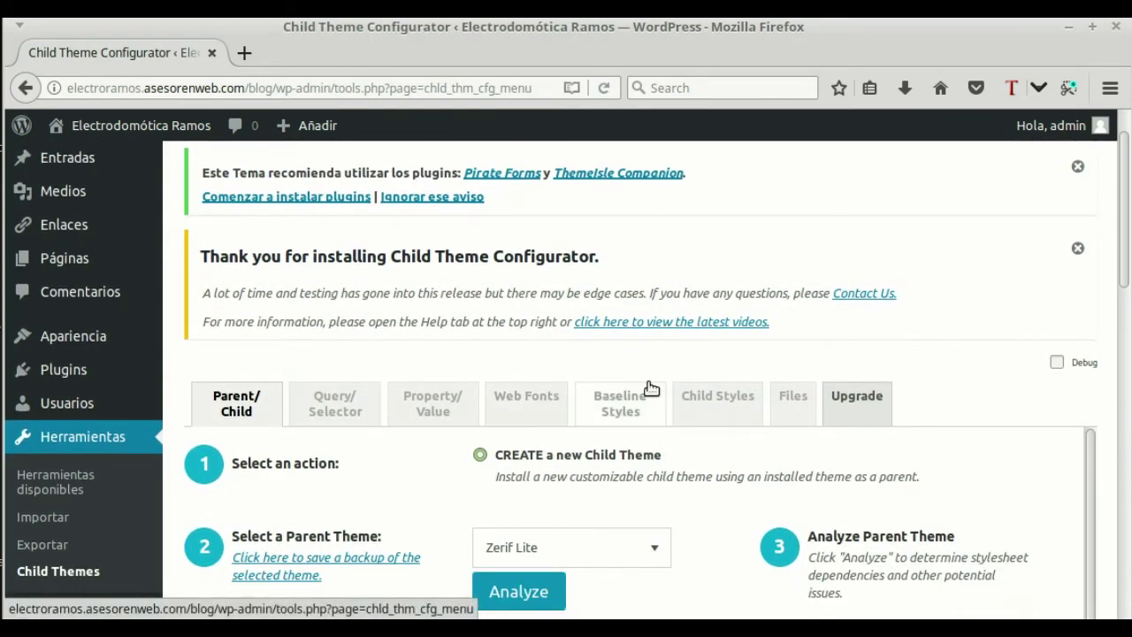
{"action": "scroll", "coordinate": [442, 346], "scroll_direction": "down", "scroll_amount": 1}
{"action": "scroll", "coordinate": [442, 346], "scroll_direction": "up", "scroll_amount": 2}
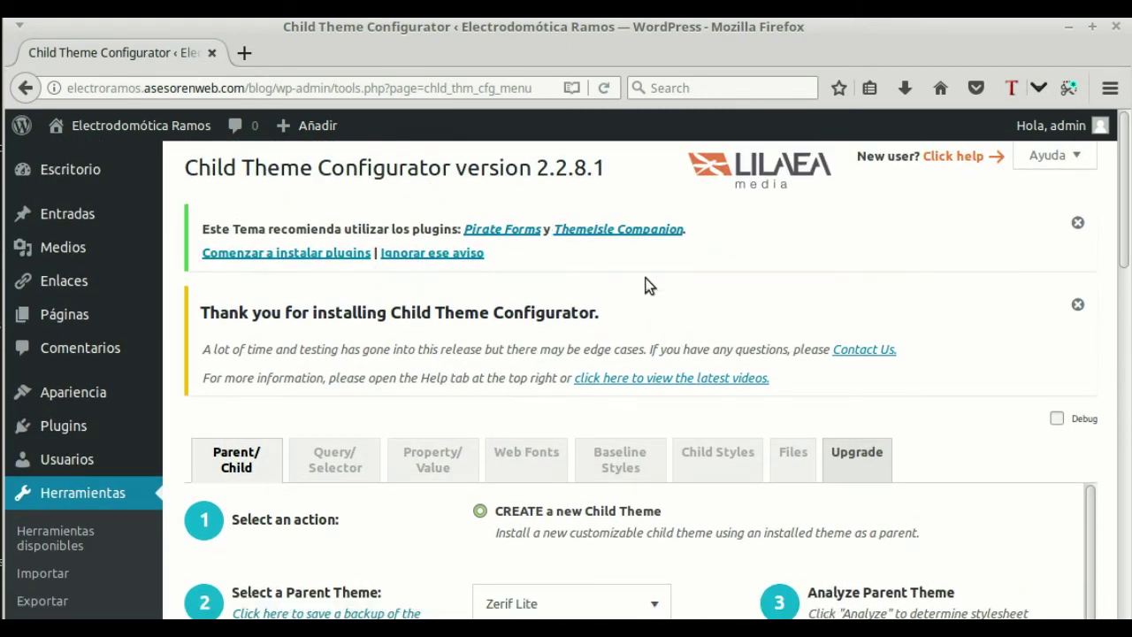
{"action": "scroll", "coordinate": [708, 283], "scroll_direction": "down", "scroll_amount": 1}
{"action": "scroll", "coordinate": [822, 274], "scroll_direction": "down", "scroll_amount": 1}
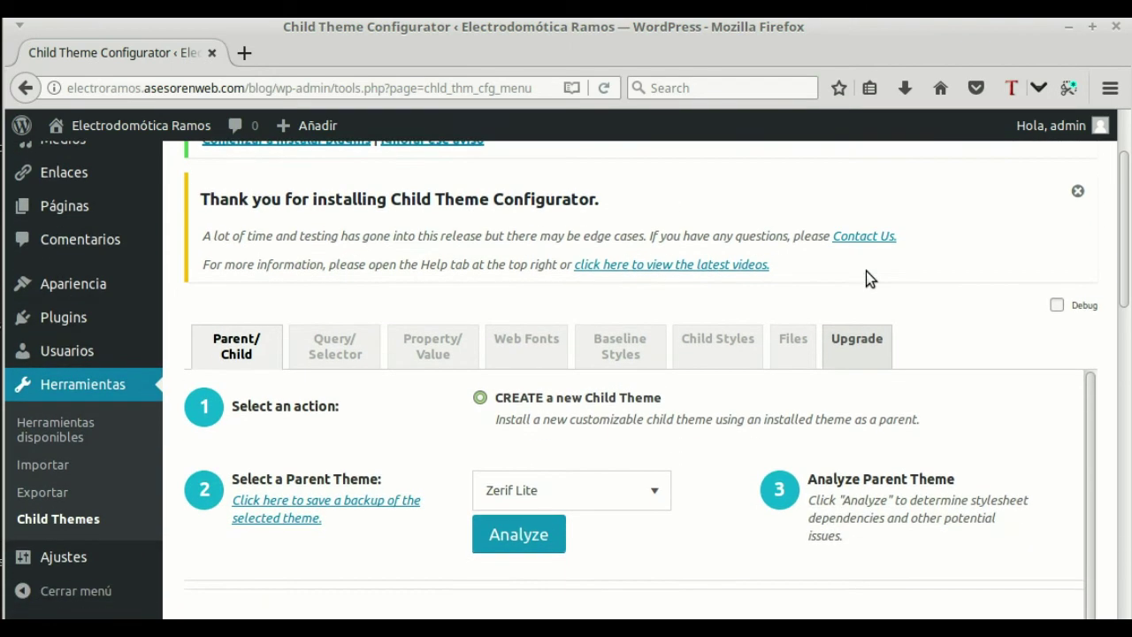
{"action": "scroll", "coordinate": [866, 278], "scroll_direction": "down", "scroll_amount": 2}
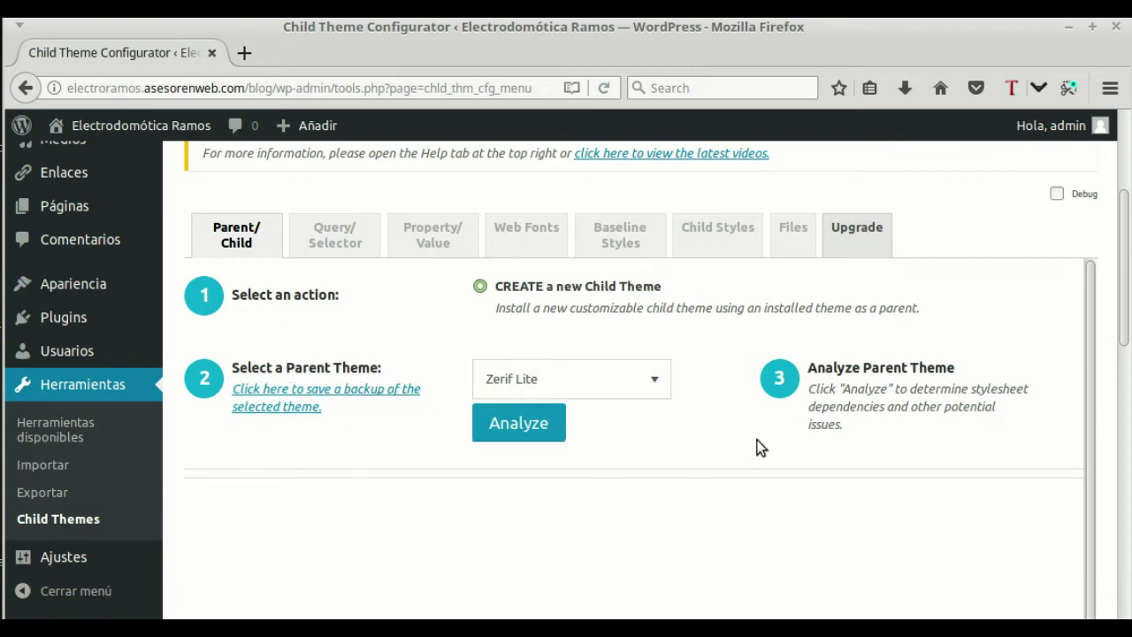
{"action": "scroll", "coordinate": [738, 450], "scroll_direction": "down", "scroll_amount": 1}
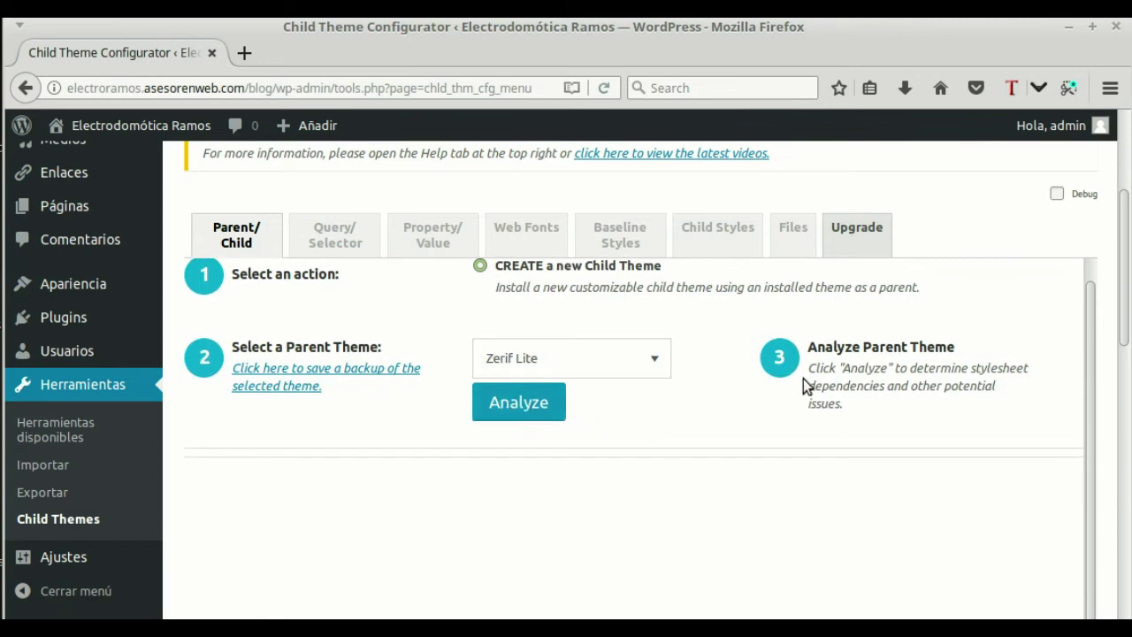
{"action": "left_click", "coordinate": [528, 404]}
Examine the parent theme analysis and the default theme directory, stylesheet saving and parent stylesheet handling options
{"action": "scroll", "coordinate": [981, 389], "scroll_direction": "down", "scroll_amount": 4}
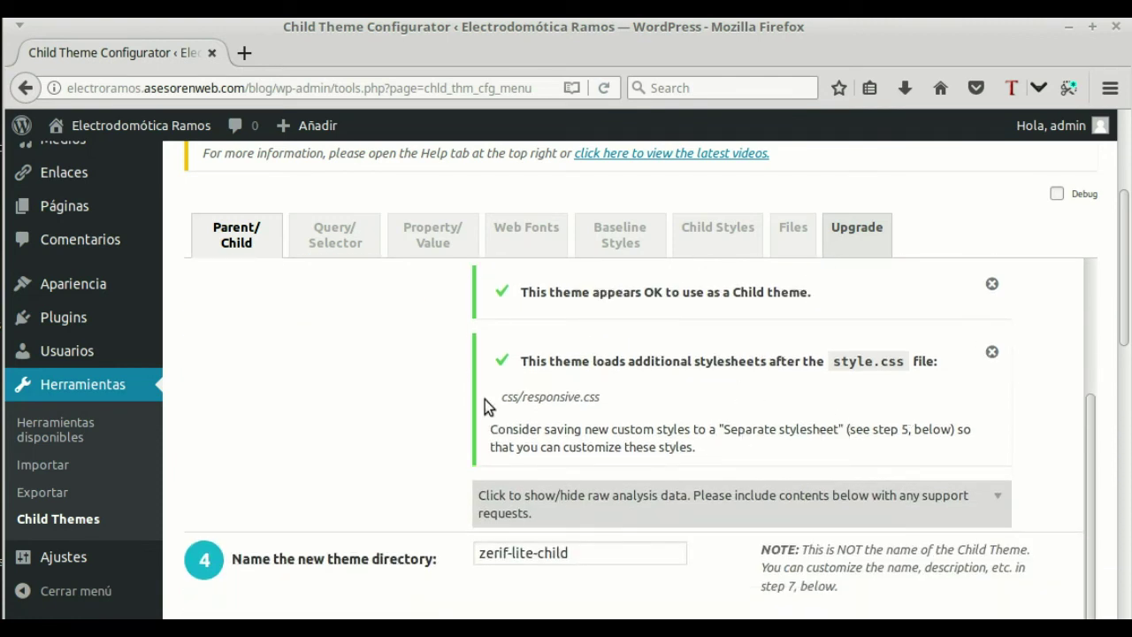
{"action": "scroll", "coordinate": [348, 402], "scroll_direction": "down", "scroll_amount": 3}
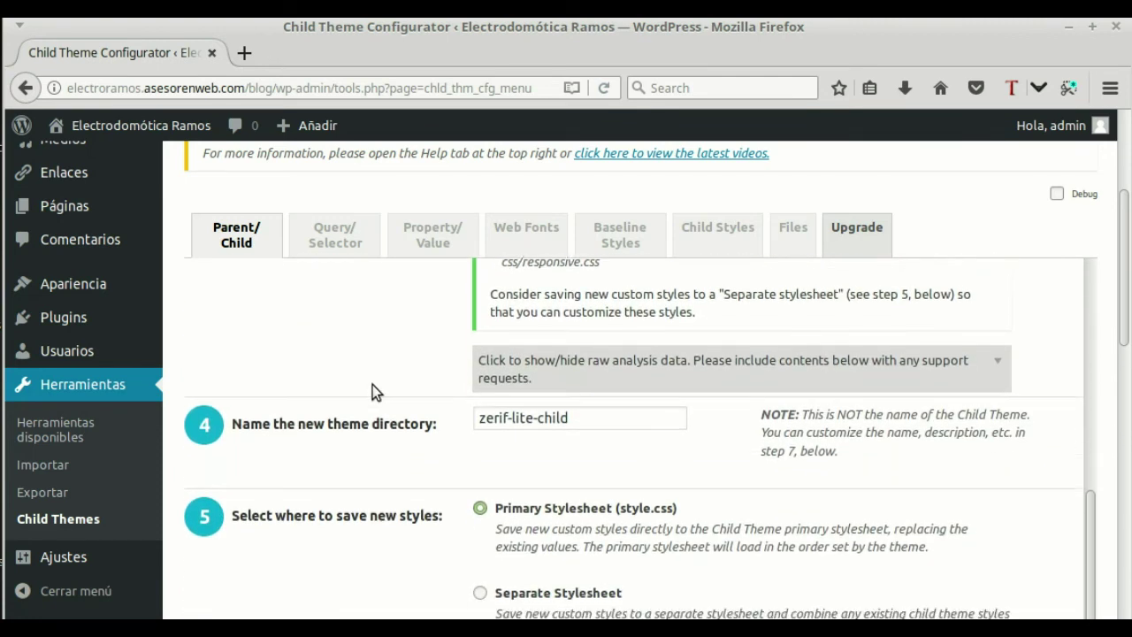
{"action": "scroll", "coordinate": [372, 385], "scroll_direction": "down", "scroll_amount": 1}
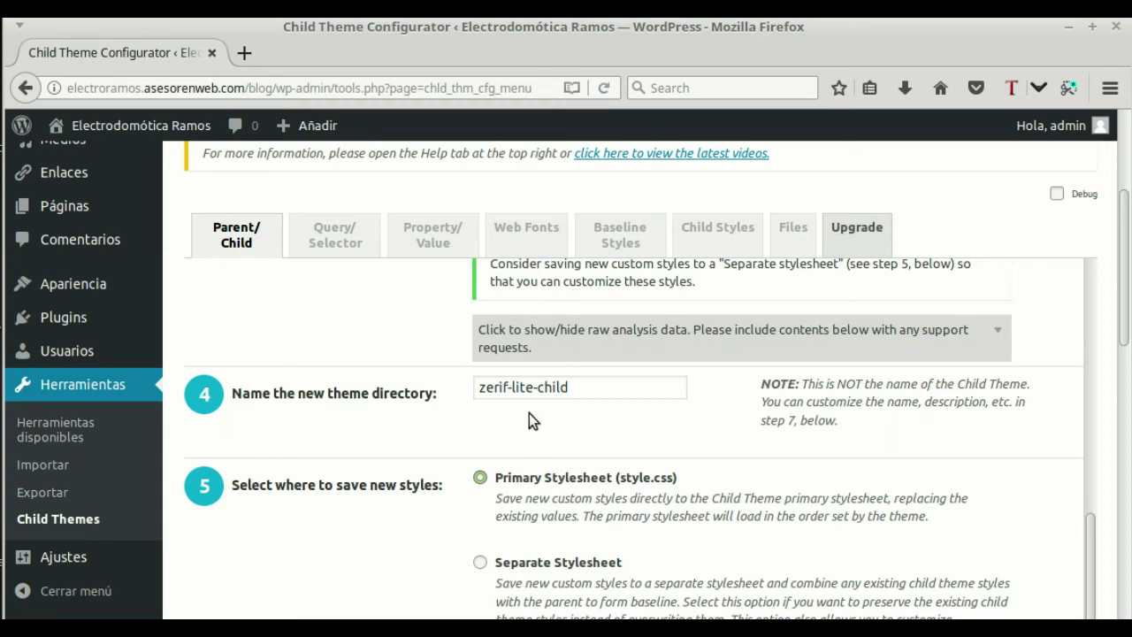
{"action": "scroll", "coordinate": [772, 400], "scroll_direction": "down", "scroll_amount": 2}
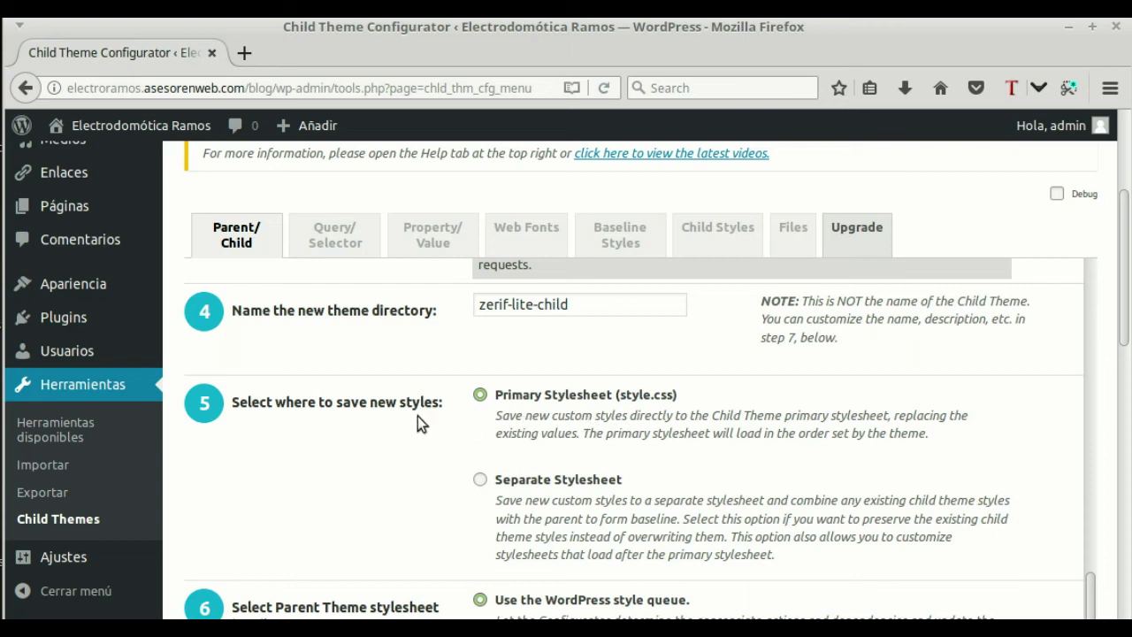
{"action": "scroll", "coordinate": [442, 424], "scroll_direction": "down", "scroll_amount": 1}
{"action": "scroll", "coordinate": [484, 413], "scroll_direction": "down", "scroll_amount": 2}
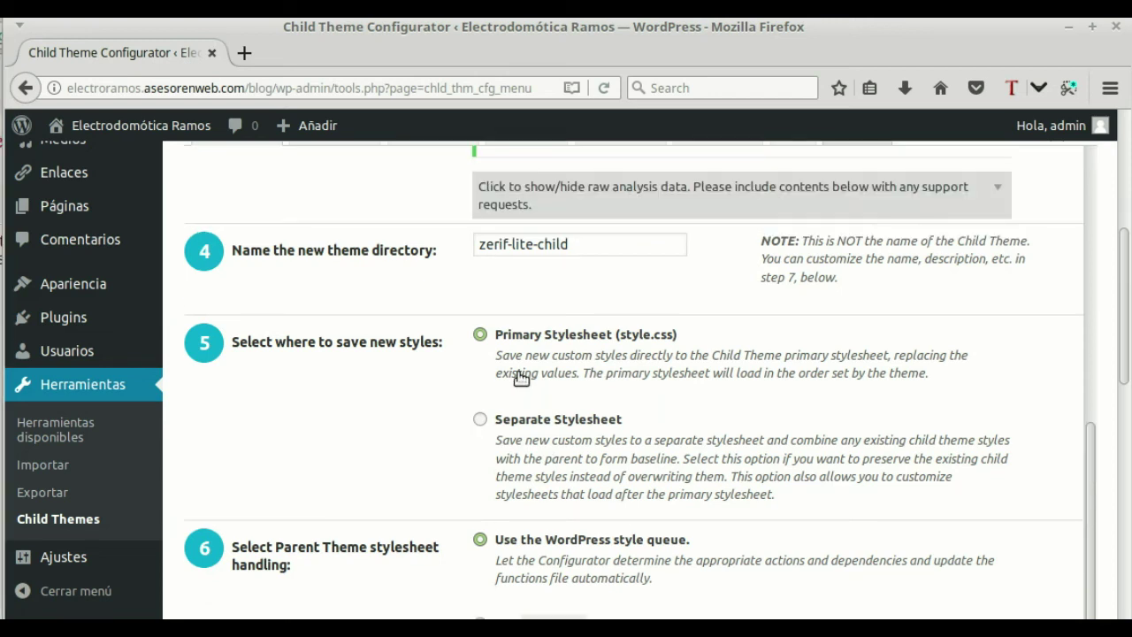
{"action": "scroll", "coordinate": [793, 375], "scroll_direction": "down", "scroll_amount": 2}
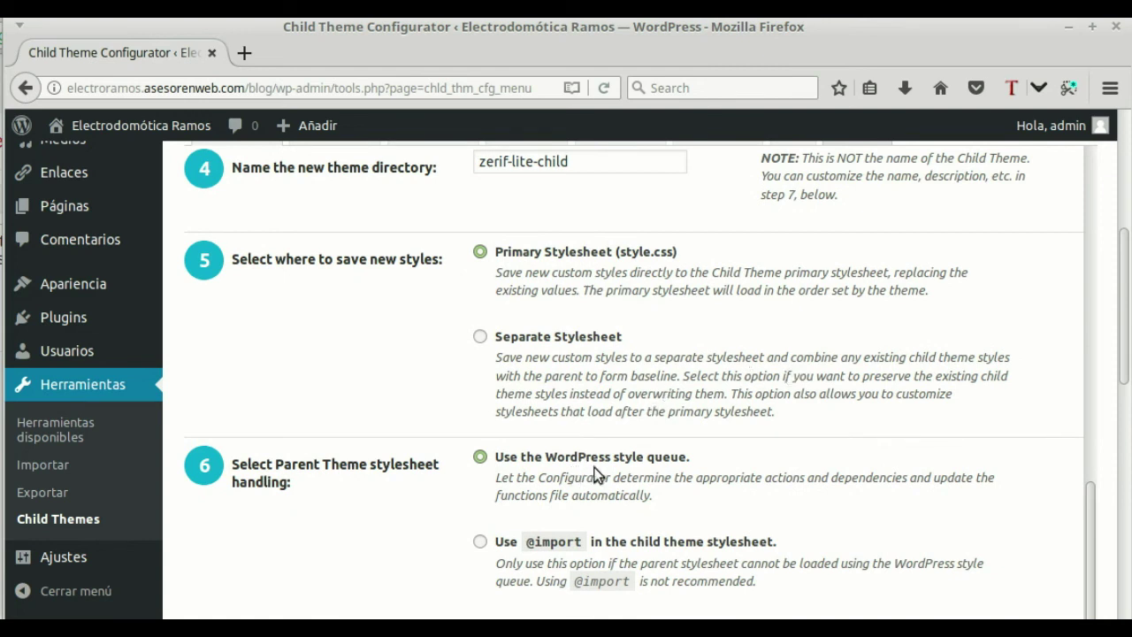
{"action": "scroll", "coordinate": [657, 447], "scroll_direction": "down", "scroll_amount": 5}
{"action": "scroll", "coordinate": [745, 425], "scroll_direction": "down", "scroll_amount": 5}
{"action": "scroll", "coordinate": [747, 426], "scroll_direction": "down", "scroll_amount": 4}
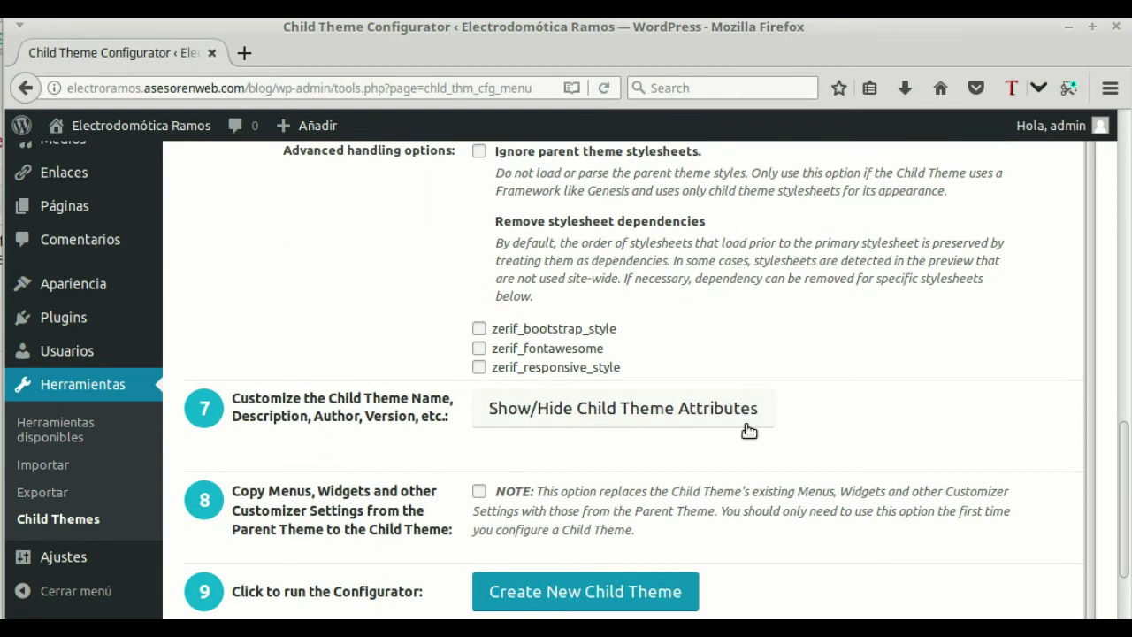
Show the child theme attributes and set the child theme name to "Mi tema hijo"
{"action": "scroll", "coordinate": [745, 425], "scroll_direction": "down", "scroll_amount": 3}
{"action": "left_click", "coordinate": [688, 300]}
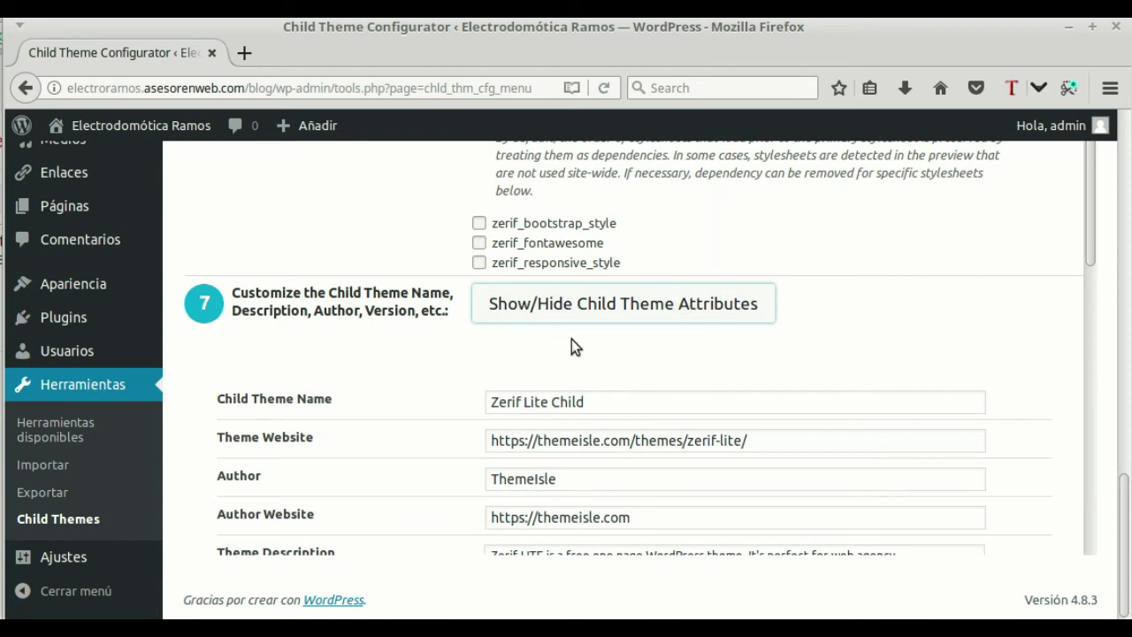
{"action": "left_click_drag", "start_coordinate": [593, 401], "coordinate": [468, 406]}
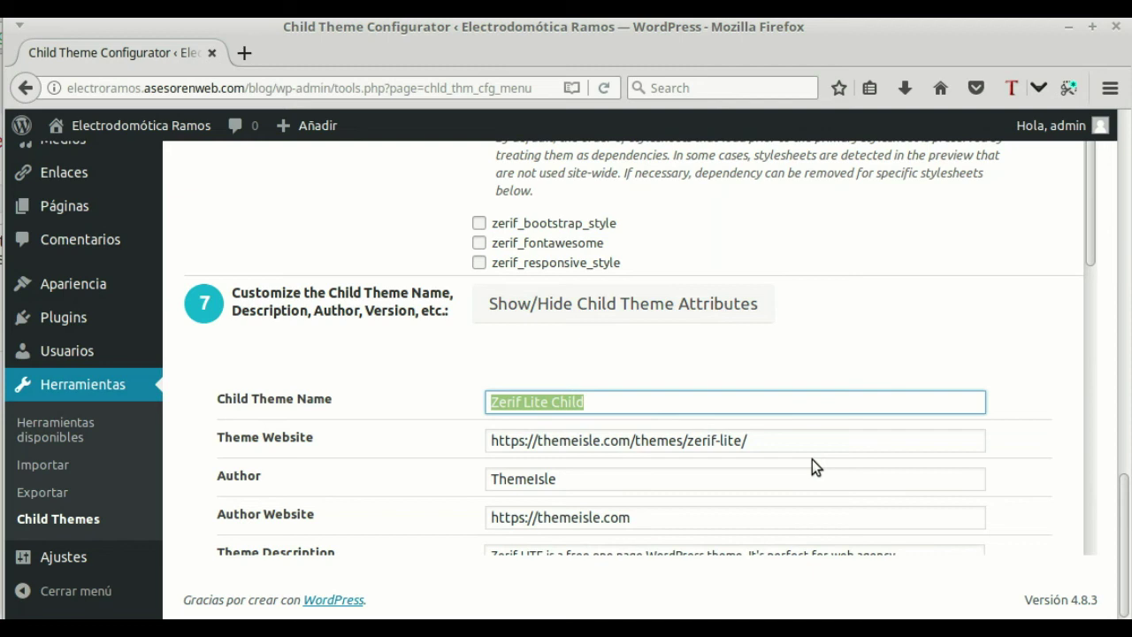
{"action": "type", "text": "Mi tema hijo"}
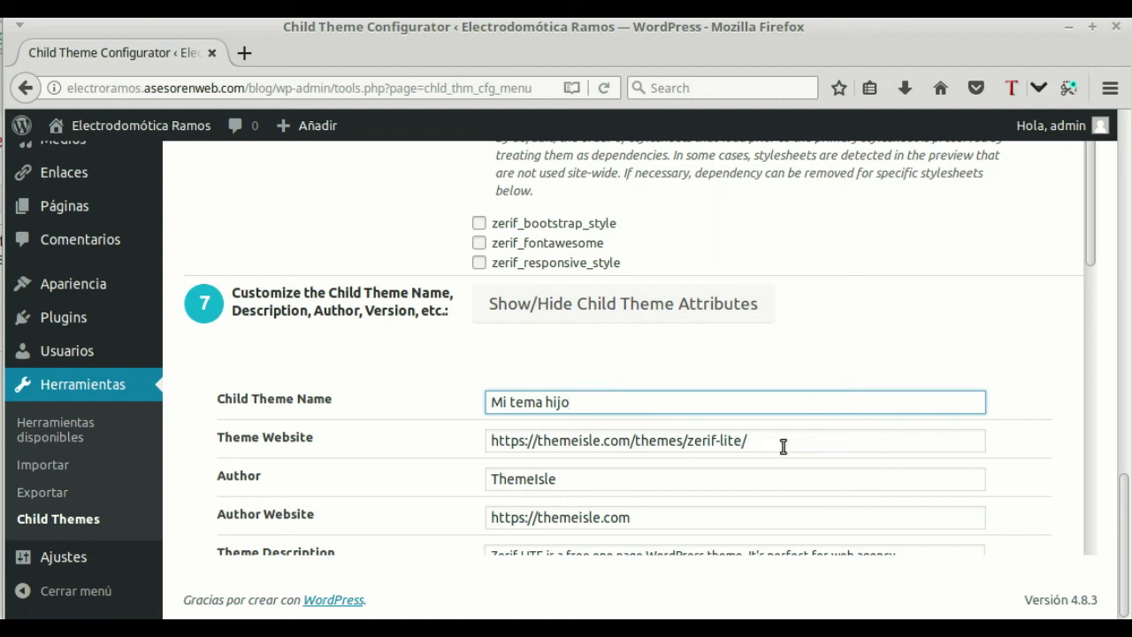
Check the author fields and replace the theme description with "Este es mi tema hijo"
{"action": "left_click", "coordinate": [577, 480]}
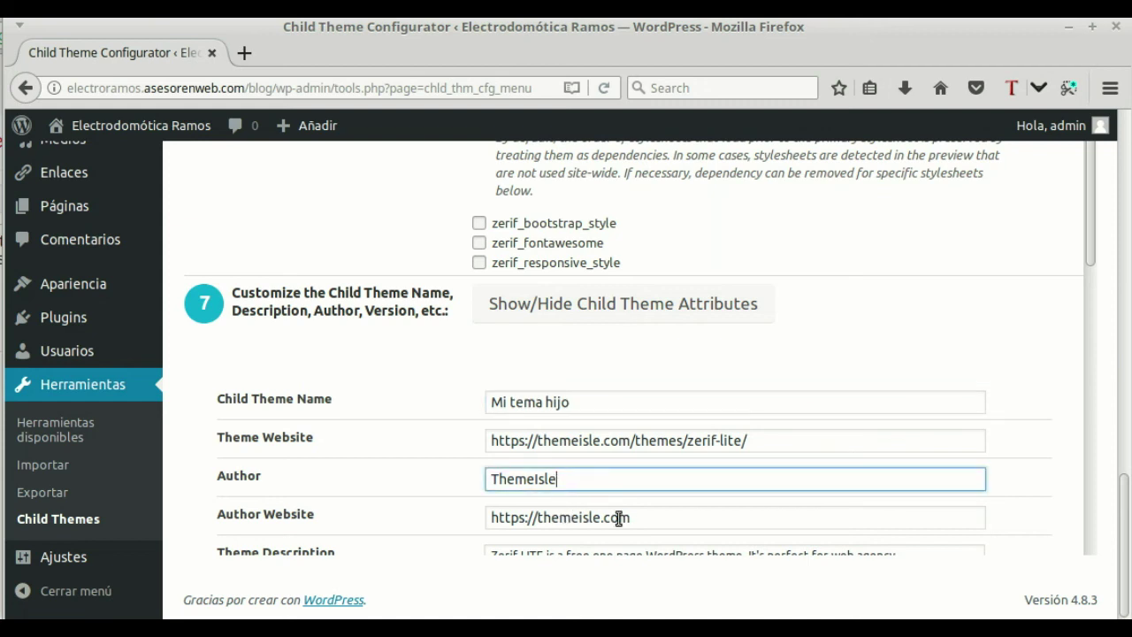
{"action": "left_click", "coordinate": [681, 518]}
{"action": "scroll", "coordinate": [718, 508], "scroll_direction": "down", "scroll_amount": 3}
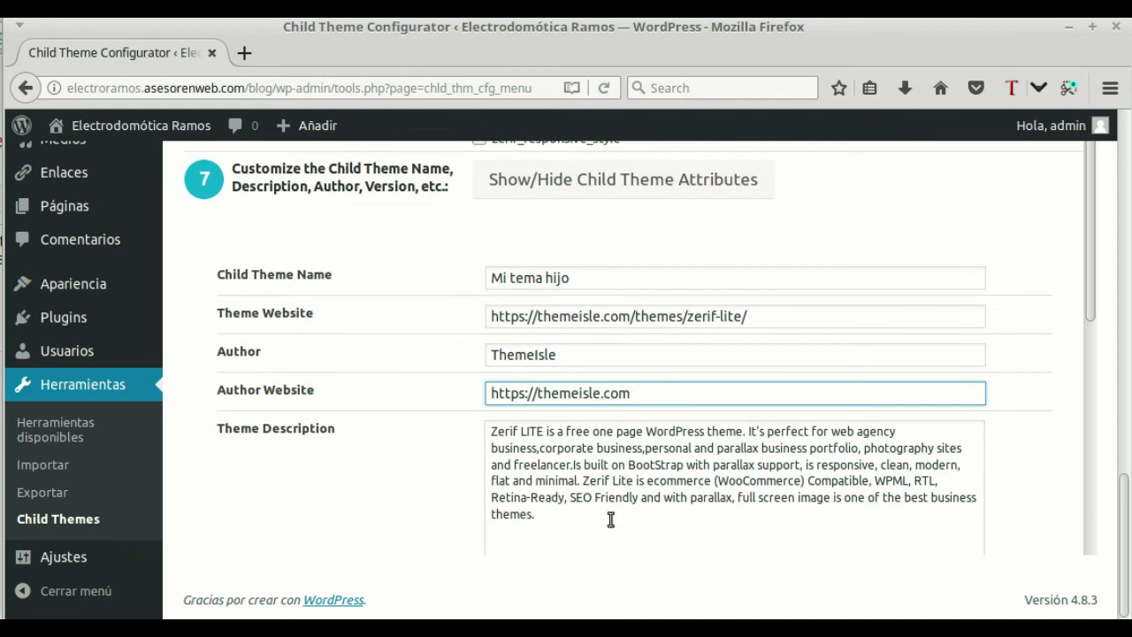
{"action": "left_click_drag", "start_coordinate": [572, 513], "coordinate": [502, 432]}
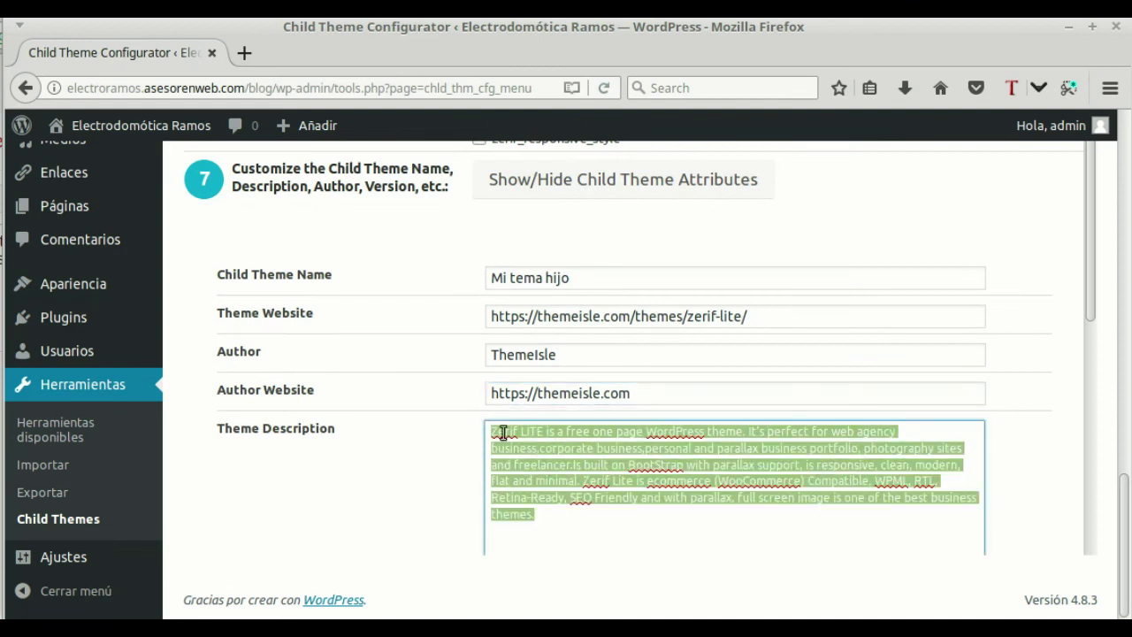
{"action": "type", "text": "Este es mi tema hijo"}
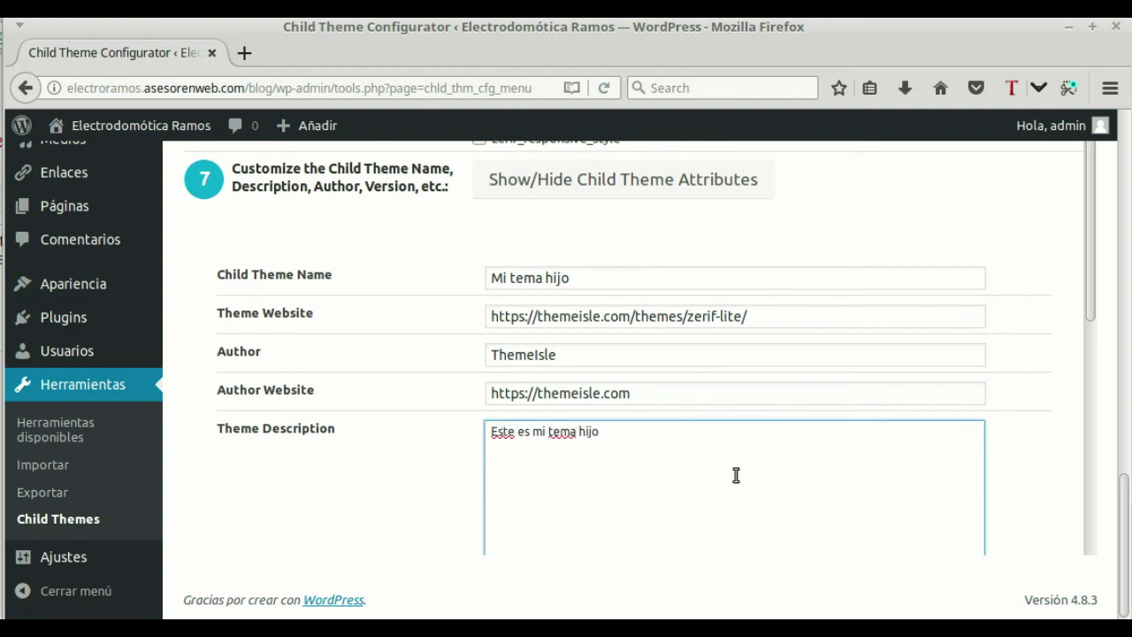
{"action": "left_click", "coordinate": [1026, 470]}
Enable copying menus, widgets and other Customizer settings from the parent theme, and run the configurator to generate the child theme
{"action": "scroll", "coordinate": [848, 343], "scroll_direction": "up", "scroll_amount": 6}
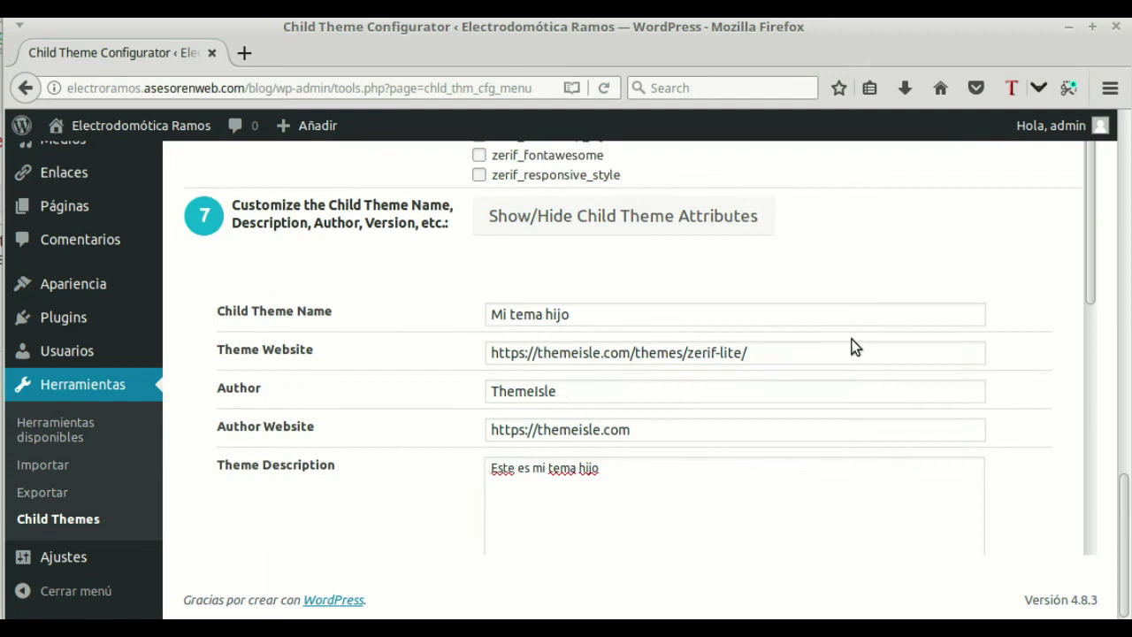
{"action": "scroll", "coordinate": [847, 343], "scroll_direction": "down", "scroll_amount": 6}
{"action": "scroll", "coordinate": [847, 345], "scroll_direction": "down", "scroll_amount": 9}
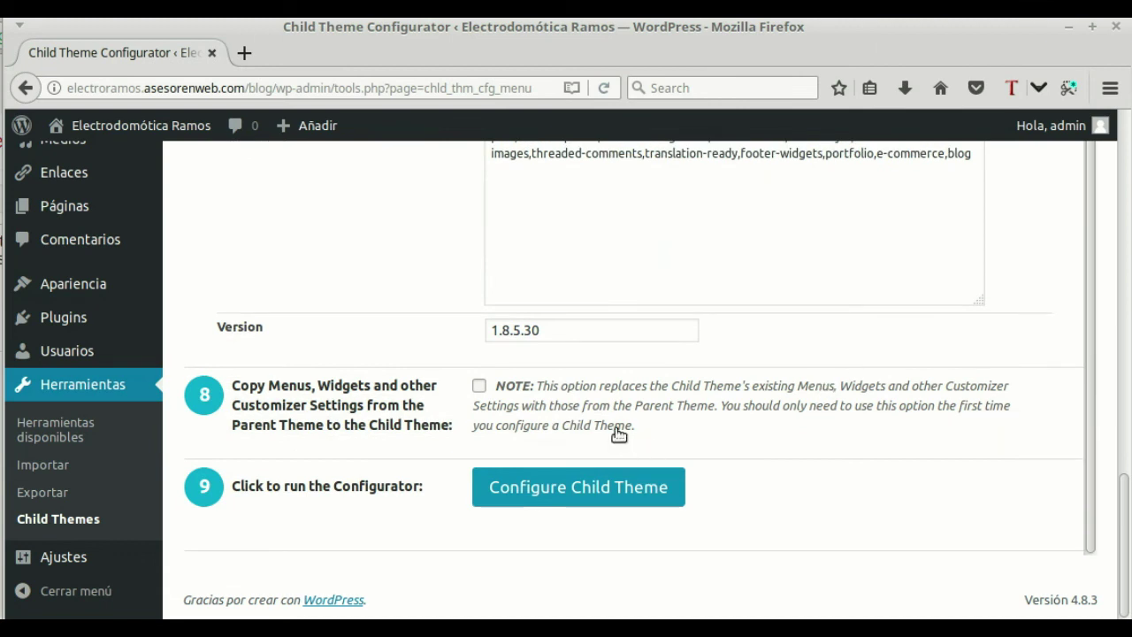
{"action": "left_click", "coordinate": [479, 385]}
{"action": "left_click", "coordinate": [592, 485]}
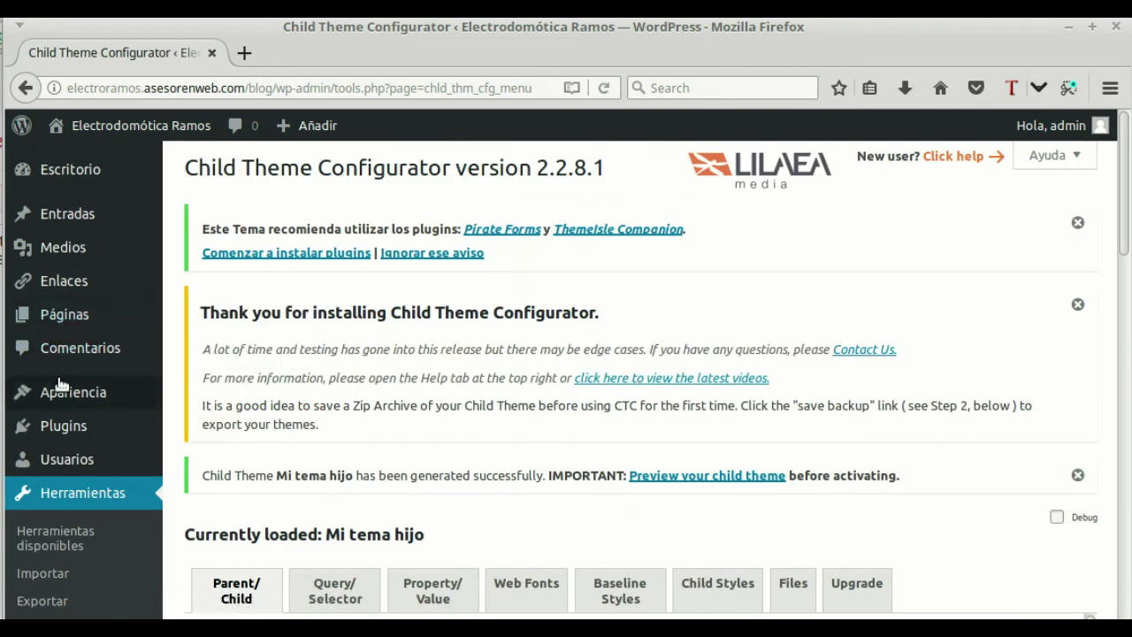
Open the installed themes page and activate the theme "Mi tema hijo"
{"action": "mouse_move", "coordinate": [97, 392]}
{"action": "left_click", "coordinate": [187, 369]}
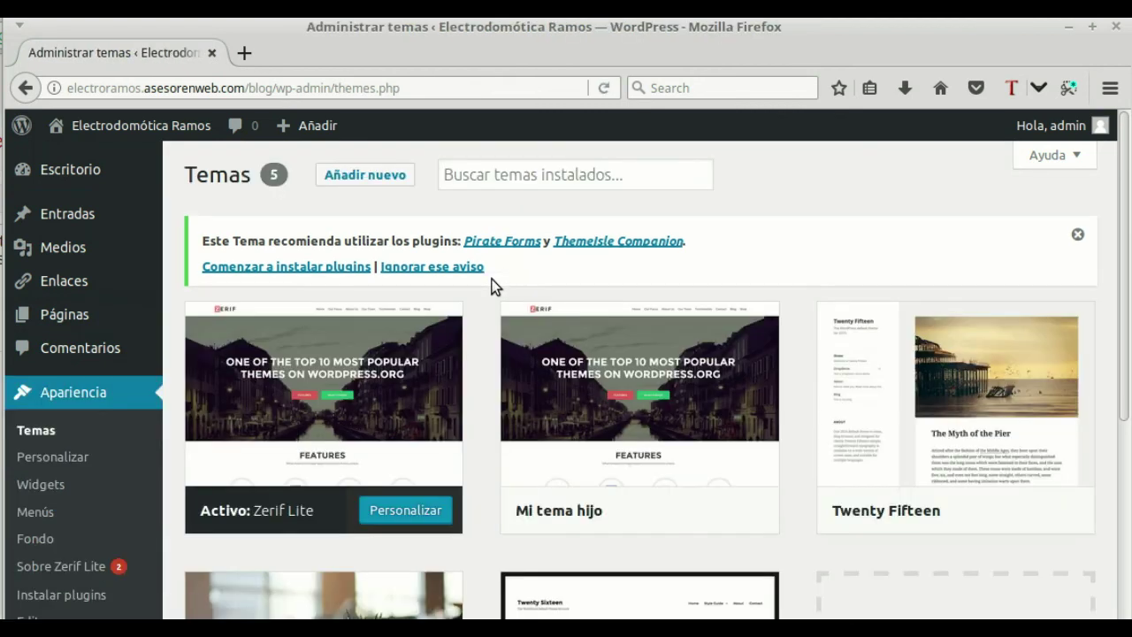
{"action": "mouse_move", "coordinate": [637, 358]}
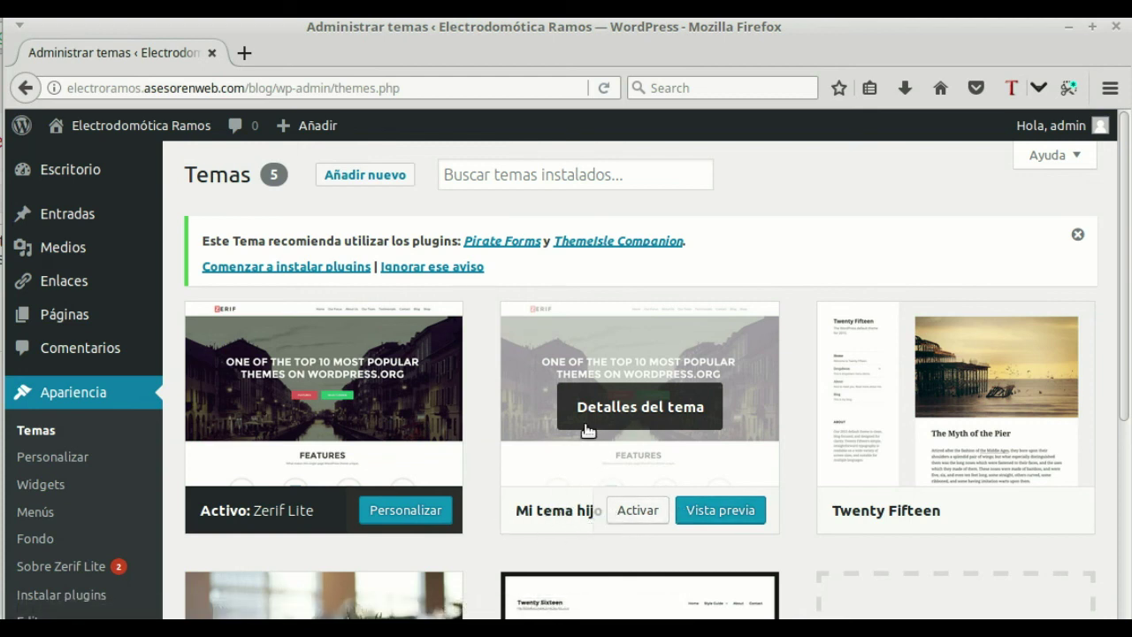
{"action": "left_click", "coordinate": [647, 515]}
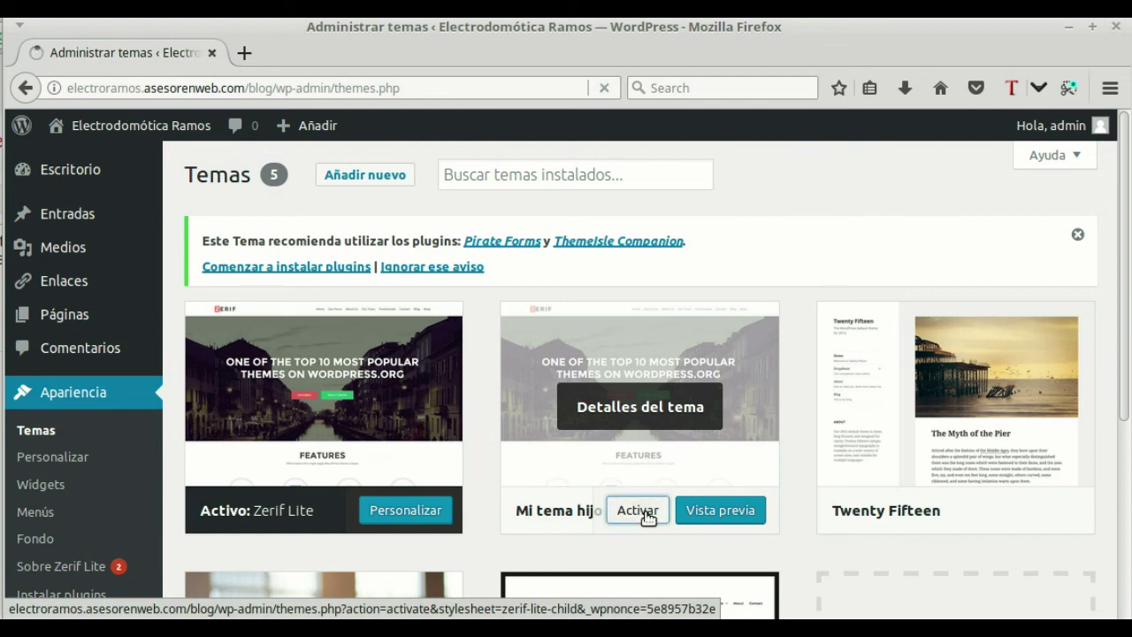